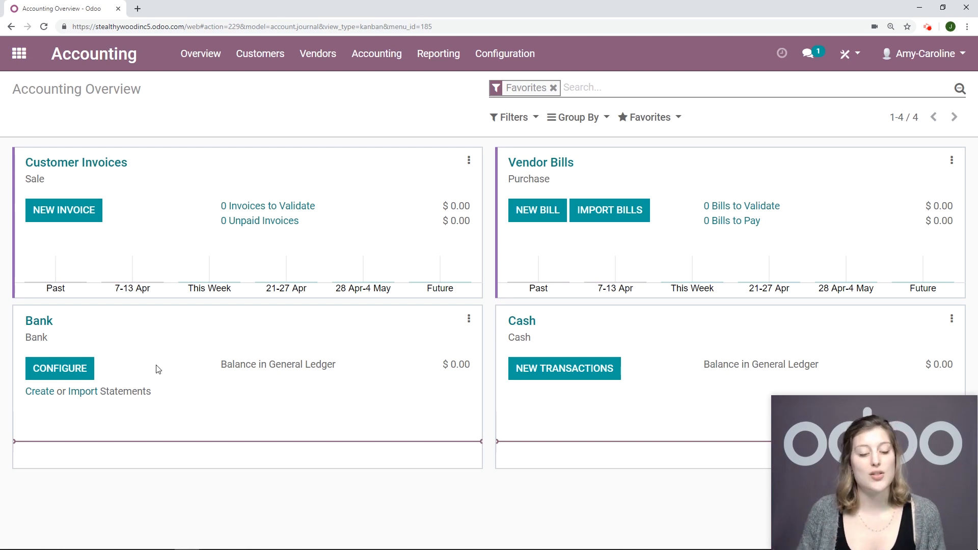
- Search bank institutions and pick FirstBank of Colorado, then abandon connecting a bank account
{"action": "left_click", "coordinate": [79, 370]}
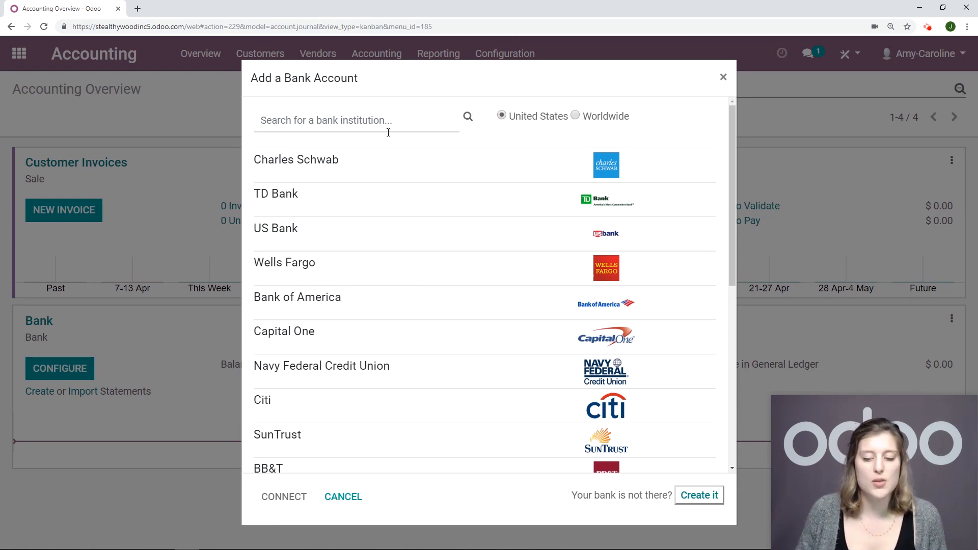
{"action": "left_click", "coordinate": [418, 126]}
{"action": "type", "text": "firstbank"}
{"action": "key", "text": "Return"}
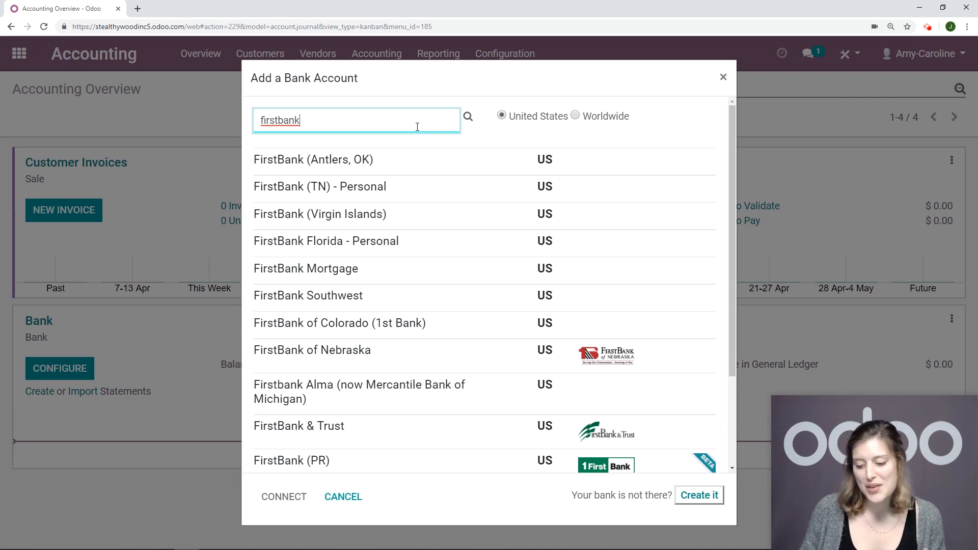
{"action": "left_click", "coordinate": [284, 335]}
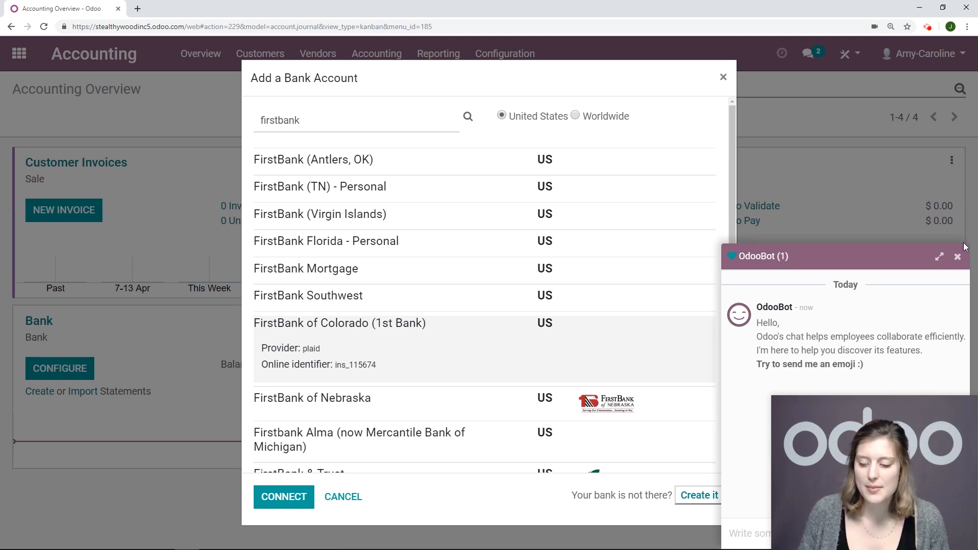
{"action": "left_click", "coordinate": [958, 256]}
{"action": "scroll", "coordinate": [610, 297], "scroll_direction": "down", "scroll_amount": 3}
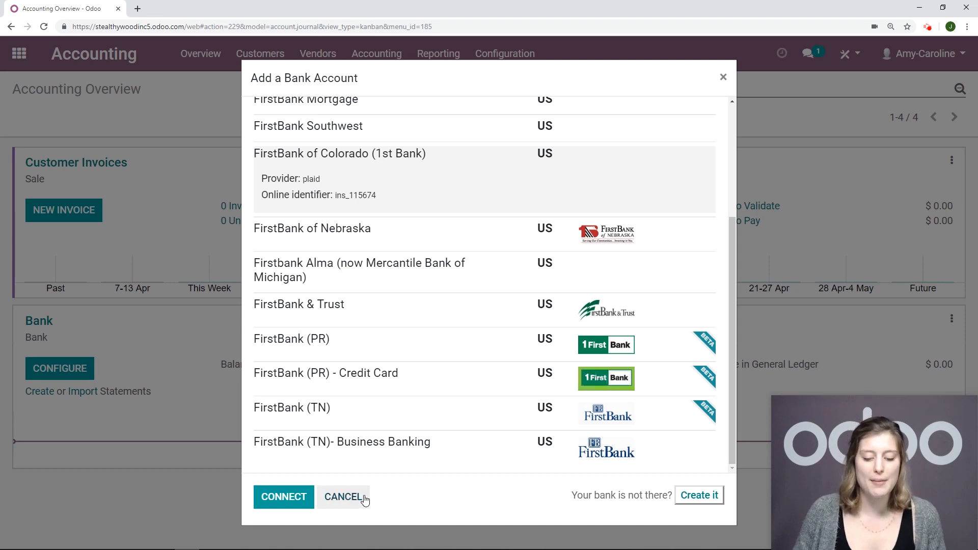
{"action": "left_click", "coordinate": [359, 498]}
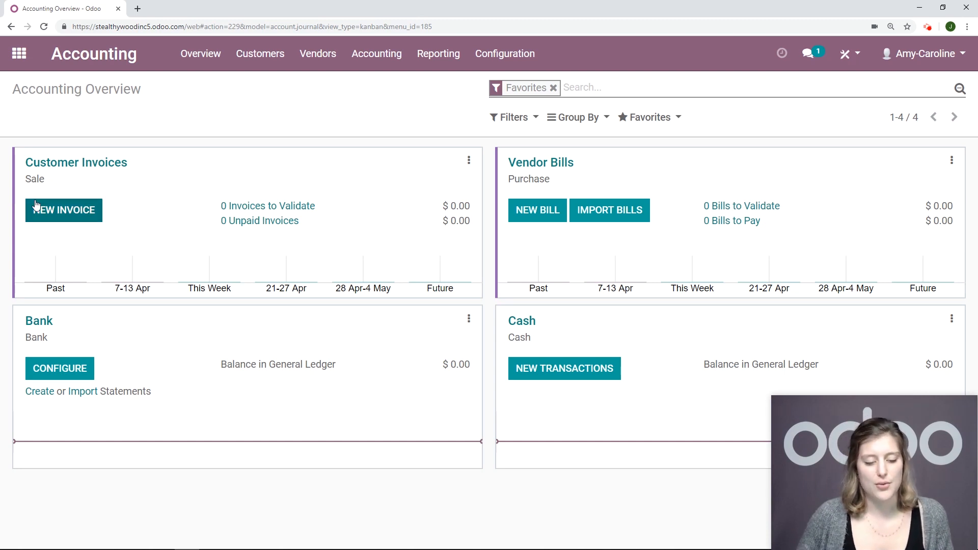
- Validate a Yggdrasil Flowers invoice for 10 Coat Hangers at 85.00 and start registering payment
{"action": "left_click", "coordinate": [39, 209]}
{"action": "left_click", "coordinate": [249, 281]}
{"action": "left_click", "coordinate": [252, 300]}
{"action": "left_click", "coordinate": [127, 433]}
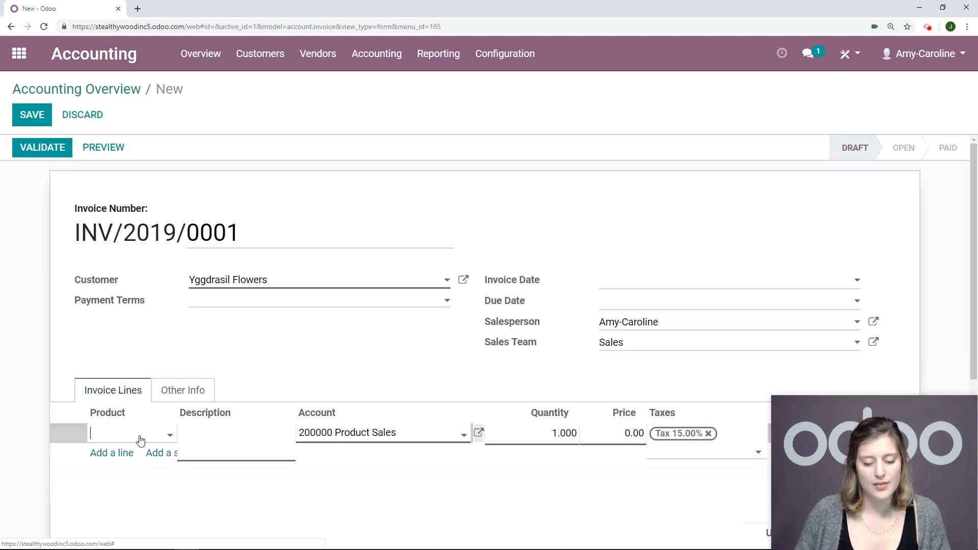
{"action": "left_click", "coordinate": [144, 458]}
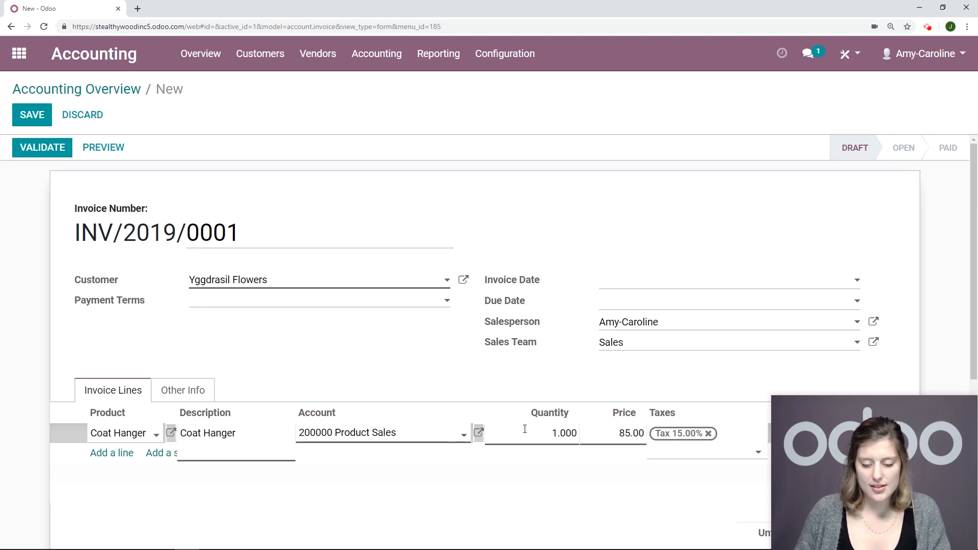
{"action": "type", "text": "10"}
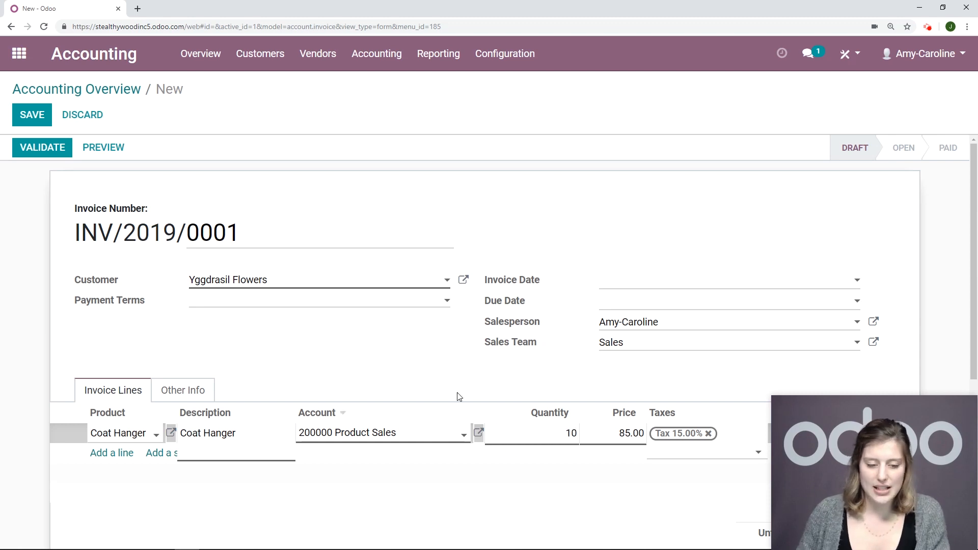
{"action": "left_click", "coordinate": [64, 156]}
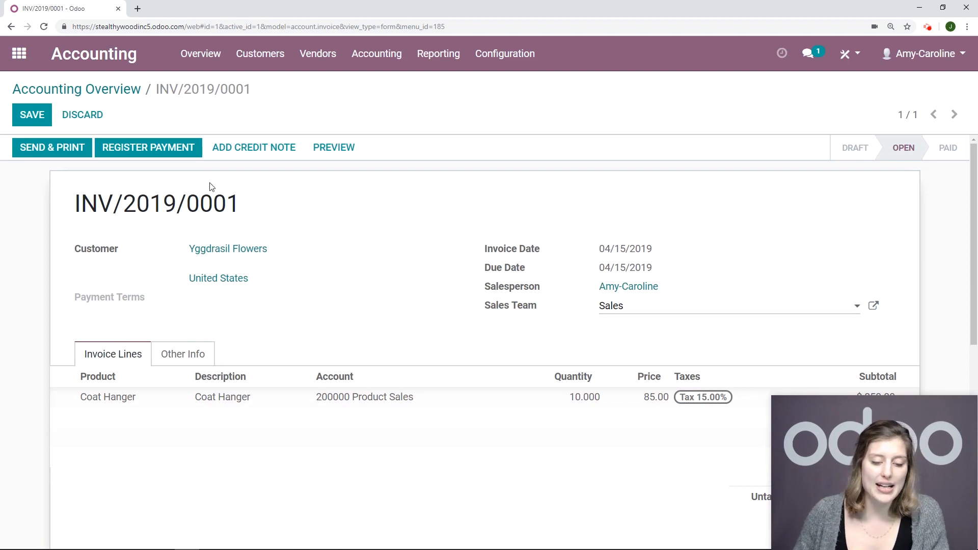
{"action": "left_click", "coordinate": [181, 152]}
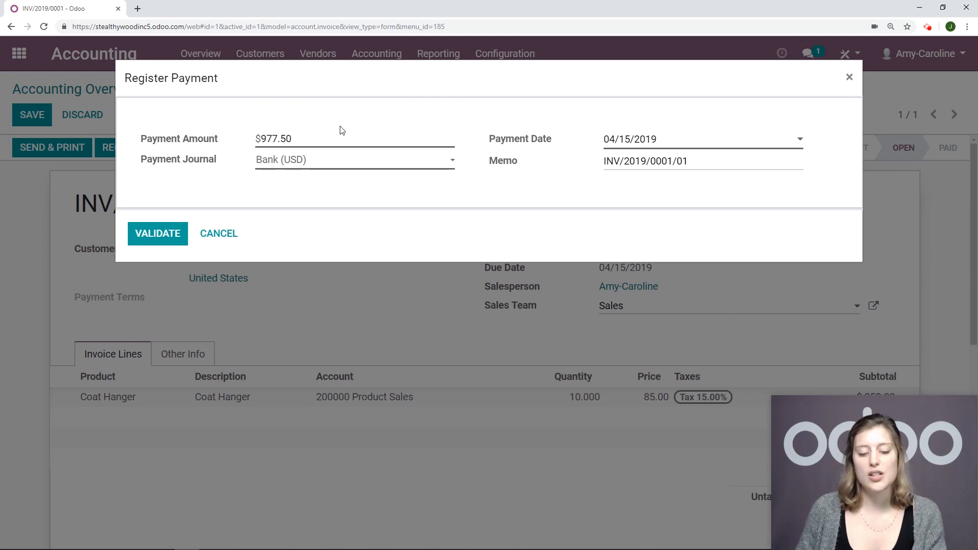
- Set the payment amount to 500 on the Bank (USD) journal, keeping the invoice open
{"action": "left_click_drag", "start_coordinate": [331, 137], "coordinate": [225, 110]}
{"action": "type", "text": "500"}
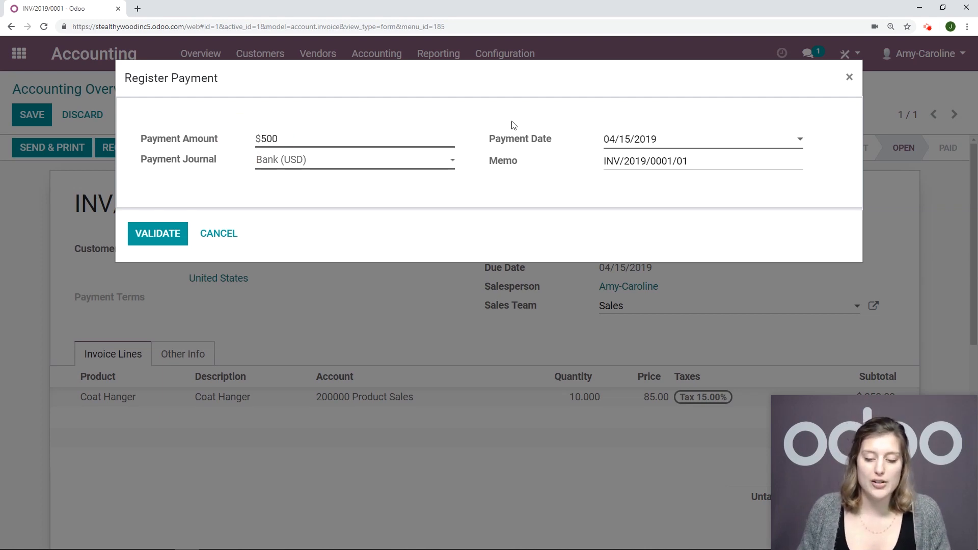
{"action": "left_click", "coordinate": [325, 169]}
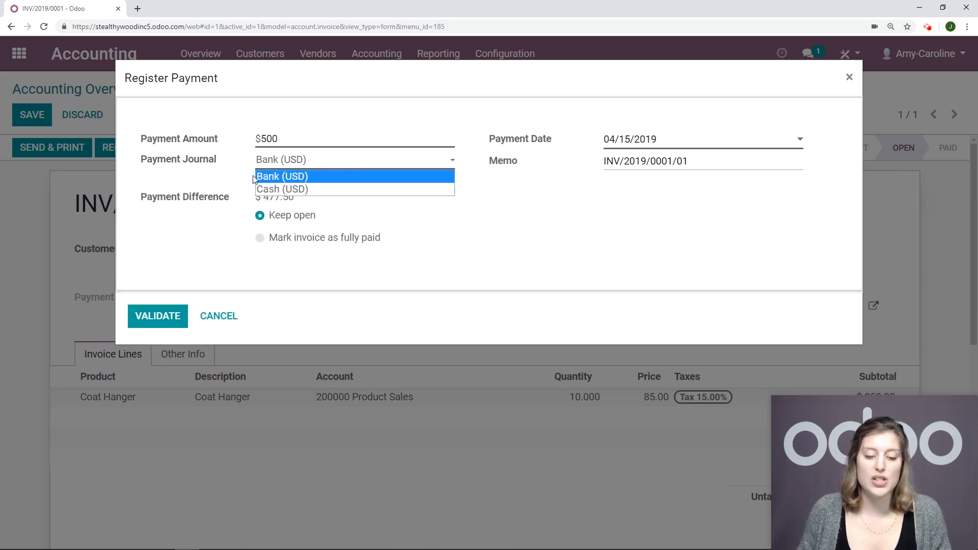
{"action": "left_click", "coordinate": [295, 178]}
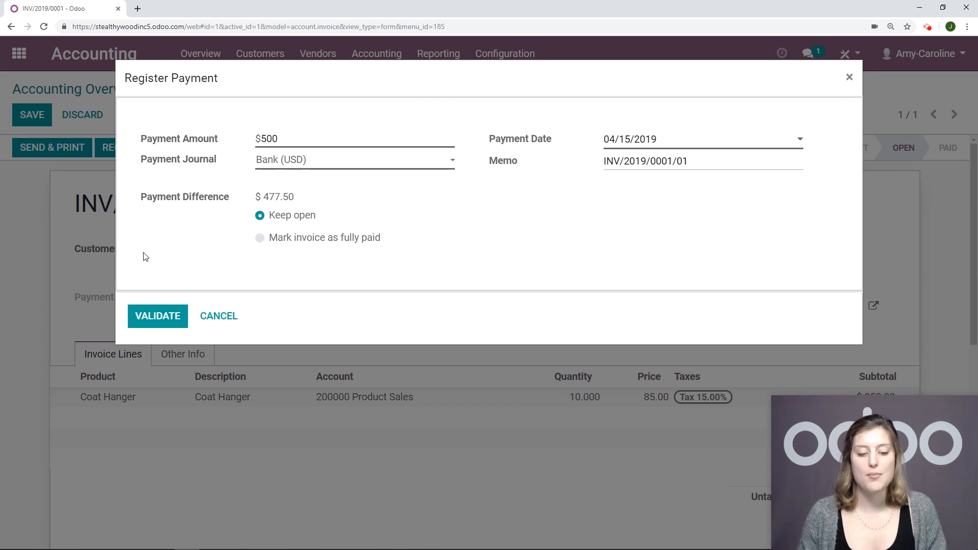
- Record the partial payment, review its $500 details, and go to the customer payments list
{"action": "left_click", "coordinate": [166, 316]}
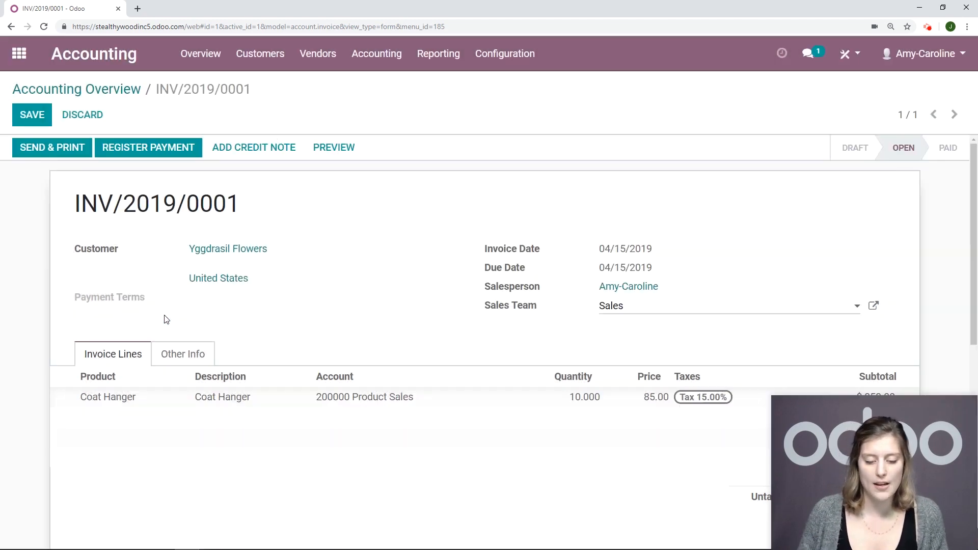
{"action": "scroll", "coordinate": [551, 199], "scroll_direction": "down", "scroll_amount": 3}
{"action": "scroll", "coordinate": [560, 173], "scroll_direction": "down", "scroll_amount": 1}
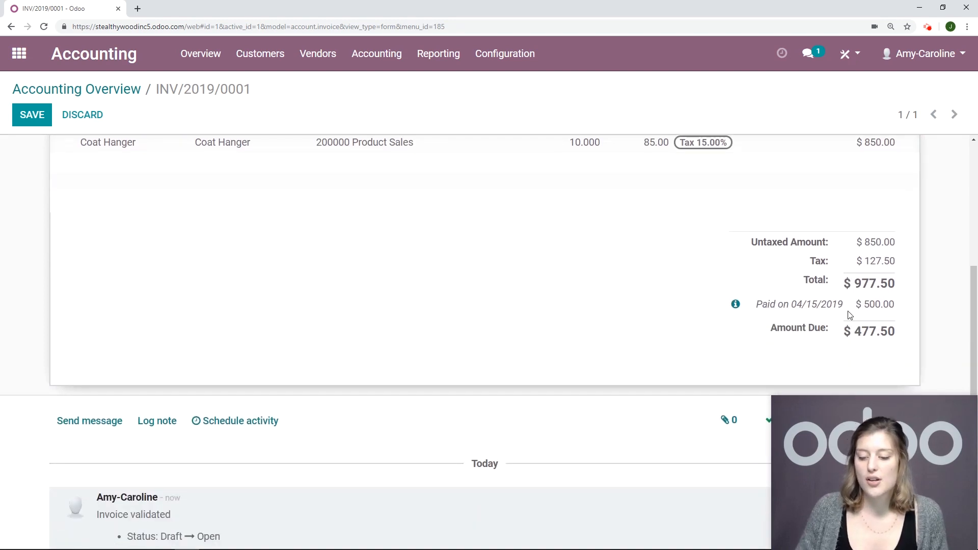
{"action": "left_click", "coordinate": [736, 306]}
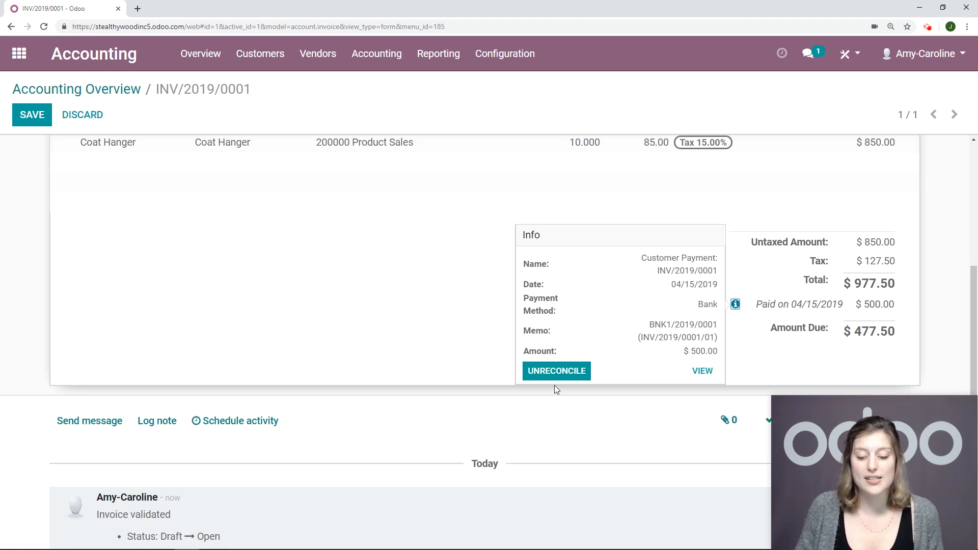
{"action": "left_click", "coordinate": [469, 339]}
{"action": "scroll", "coordinate": [465, 331], "scroll_direction": "up", "scroll_amount": 3}
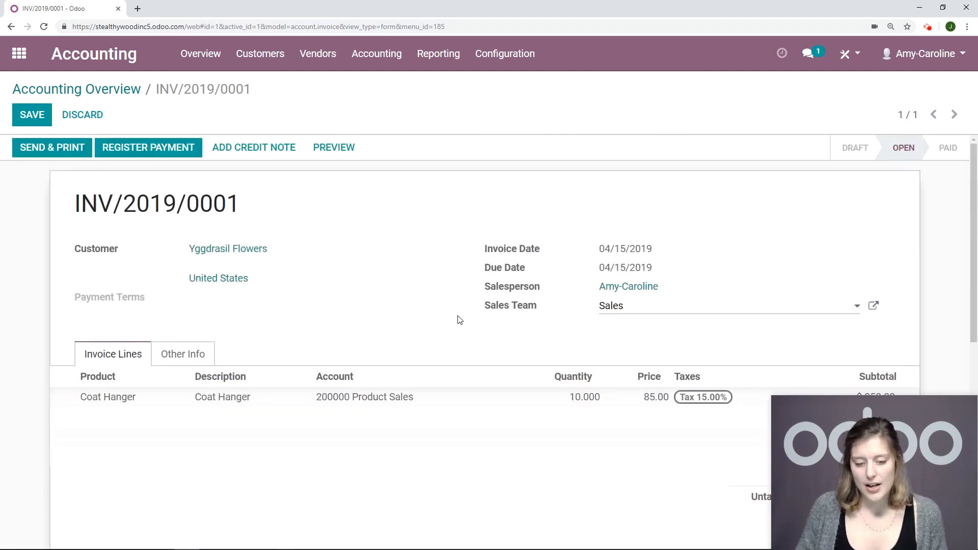
{"action": "left_click", "coordinate": [261, 53]}
{"action": "left_click", "coordinate": [267, 124]}
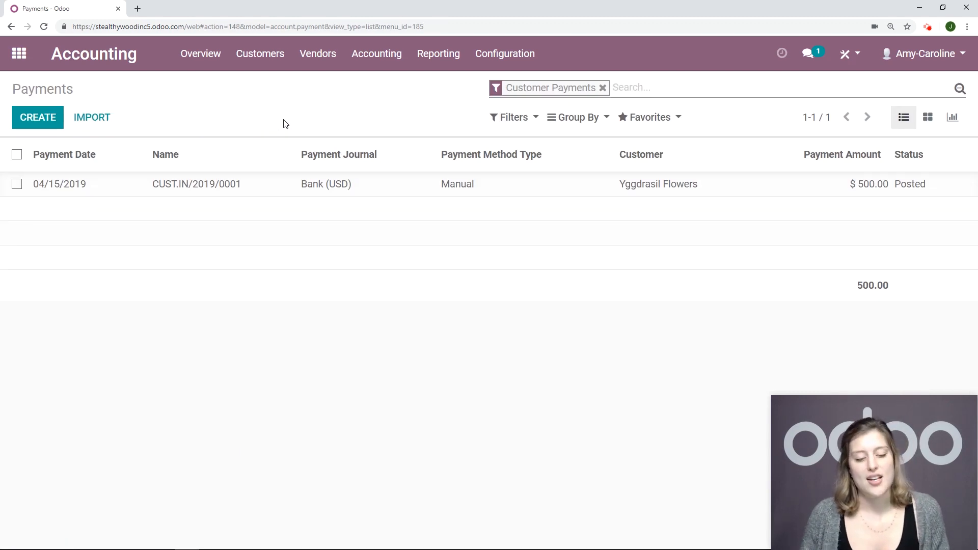
- Post a 477.50 payment from Yggdrasil Flowers with memo '2nd part of INV/2019/0001'
{"action": "left_click", "coordinate": [28, 122]}
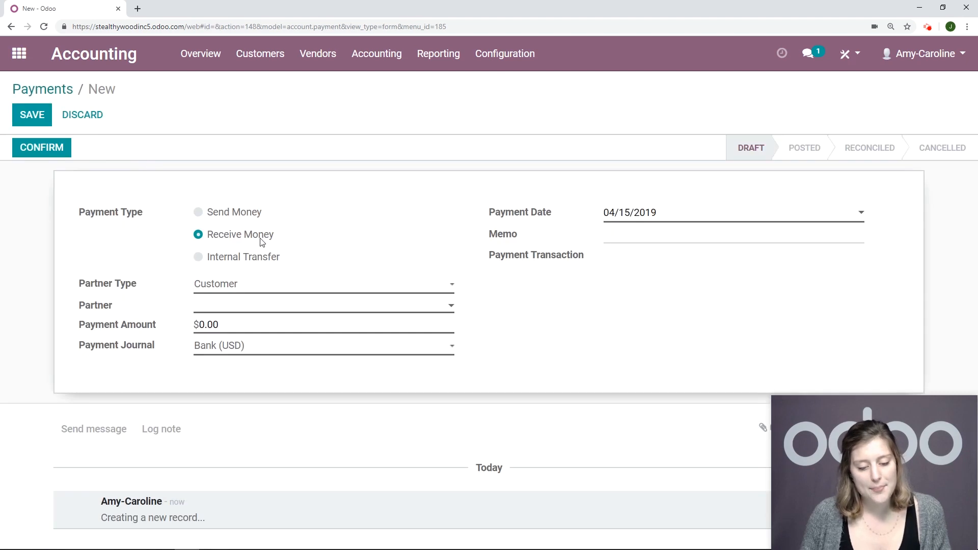
{"action": "left_click", "coordinate": [233, 305]}
{"action": "left_click", "coordinate": [231, 327]}
{"action": "left_click", "coordinate": [87, 315]}
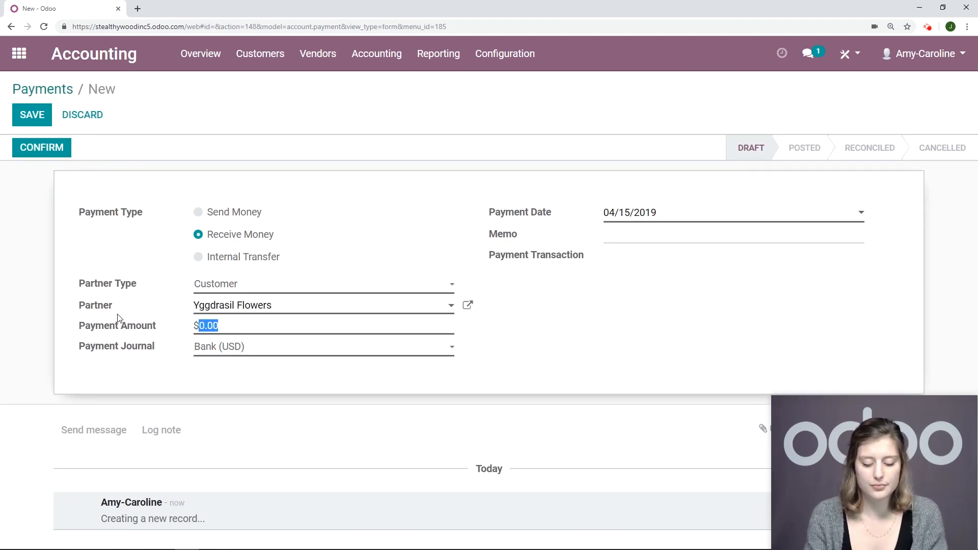
{"action": "type", "text": "477.50"}
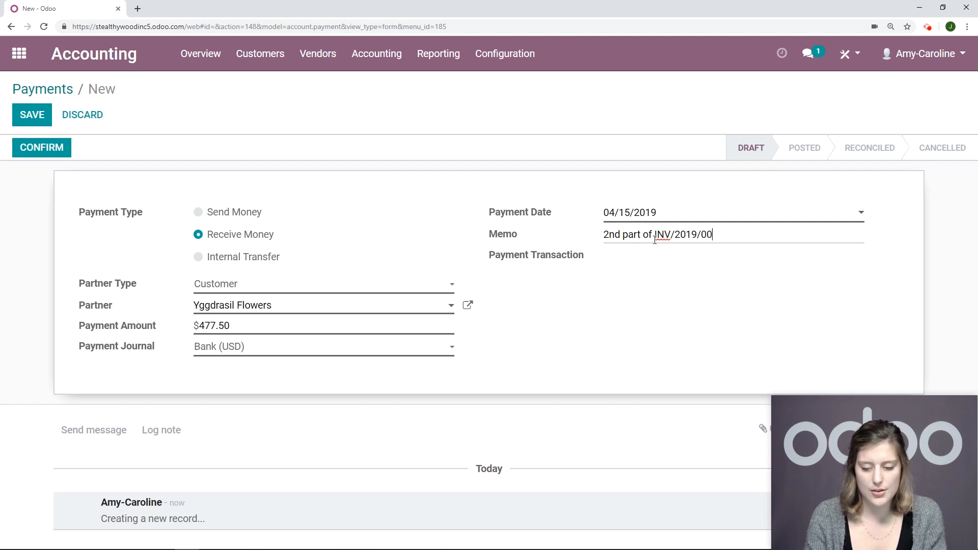
{"action": "left_click_drag", "start_coordinate": [722, 235], "coordinate": [655, 235]}
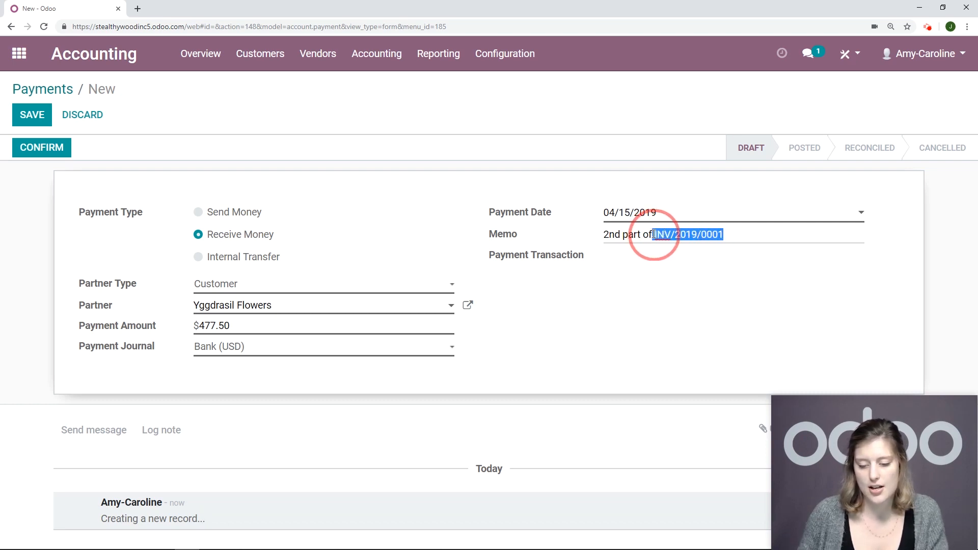
{"action": "left_click", "coordinate": [605, 313]}
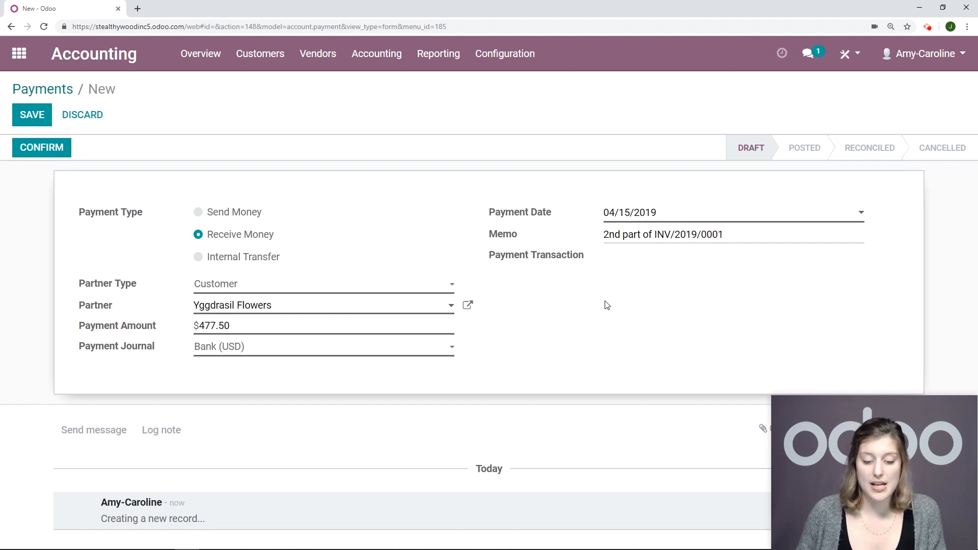
{"action": "left_click", "coordinate": [32, 148]}
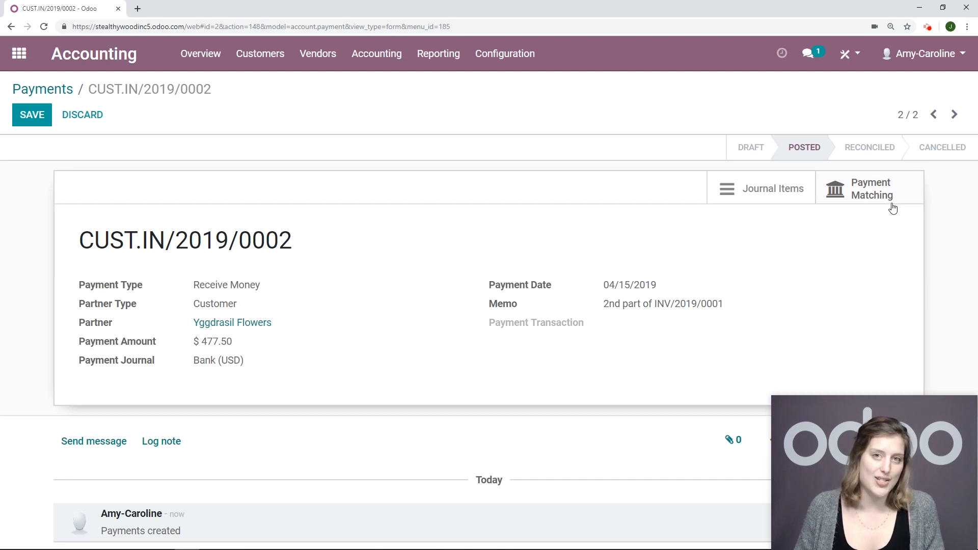
- Match the BNK1/2019/0002 payment with the INV/2019/0001 line, reconcile, and return to the overview
{"action": "left_click", "coordinate": [879, 191]}
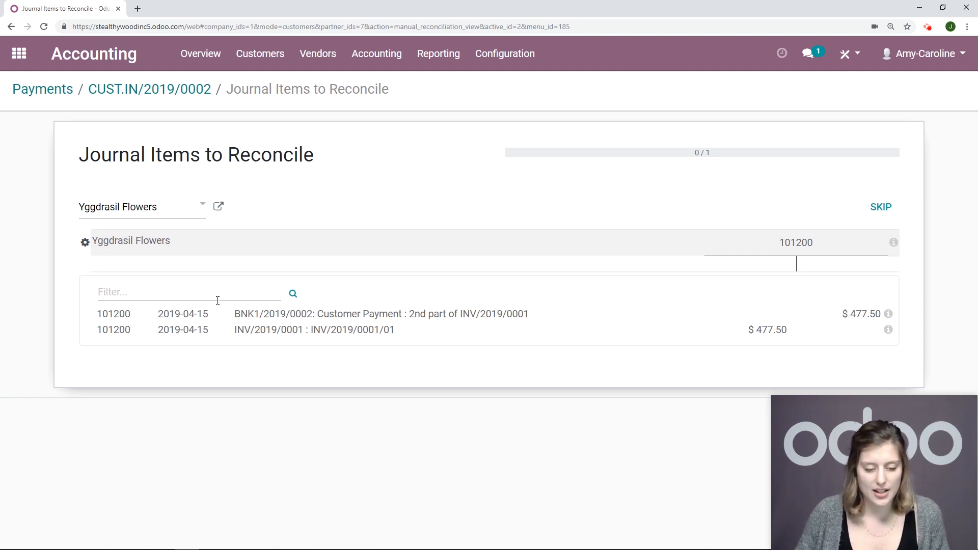
{"action": "left_click", "coordinate": [92, 317]}
{"action": "left_click", "coordinate": [87, 332]}
{"action": "left_click", "coordinate": [875, 208]}
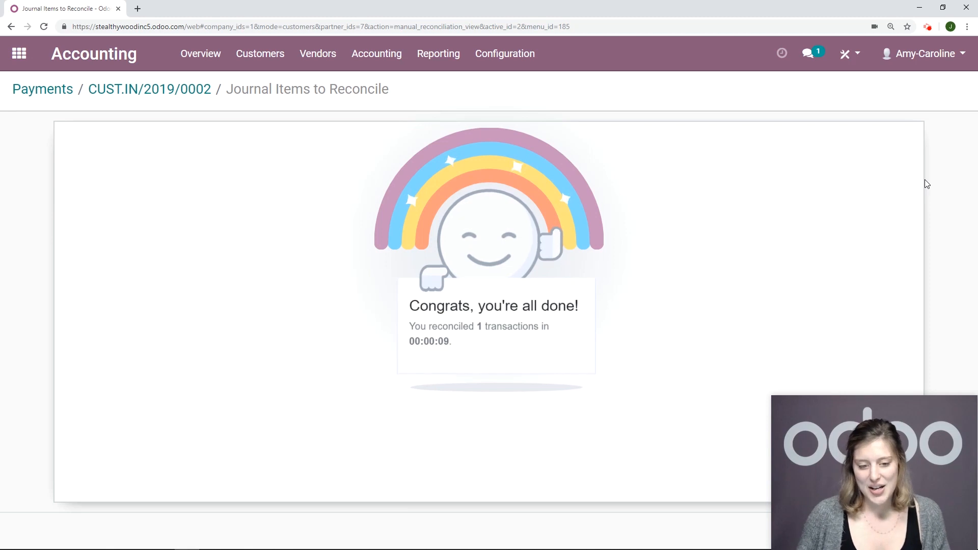
{"action": "left_click", "coordinate": [211, 58]}
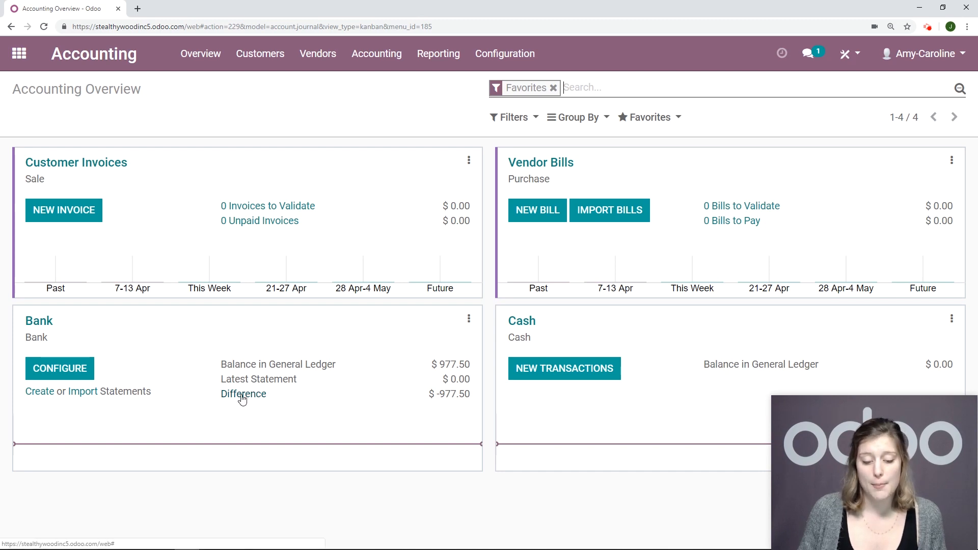
- In the Bank Difference report, annotate CUST.IN/2019/0002 as '2nd payment with a different account'
{"action": "left_click", "coordinate": [242, 395]}
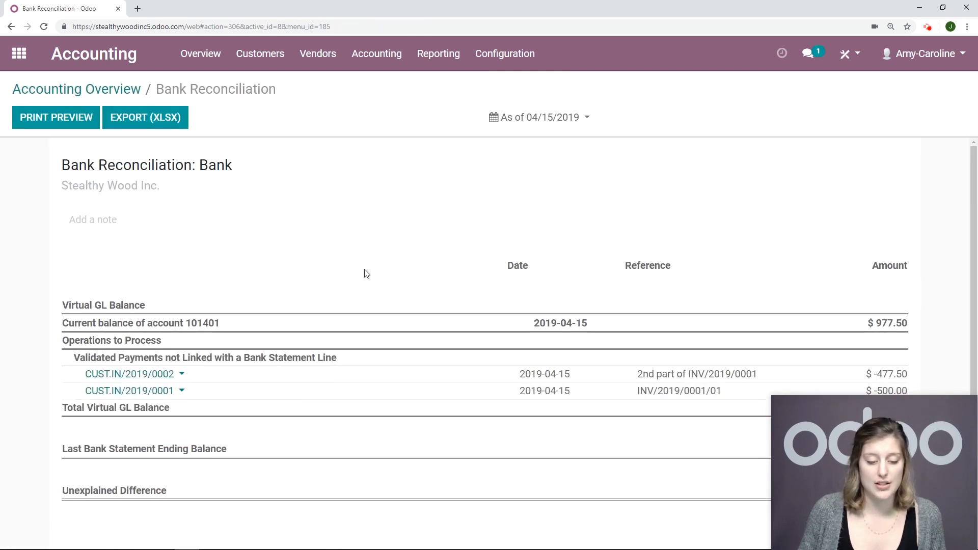
{"action": "scroll", "coordinate": [360, 259], "scroll_direction": "down", "scroll_amount": 1}
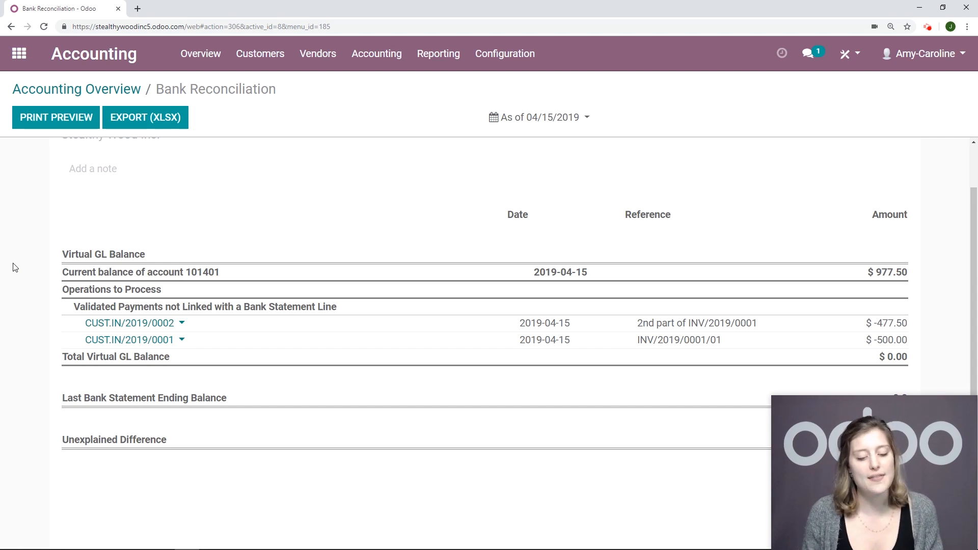
{"action": "left_click", "coordinate": [181, 323]}
{"action": "left_click", "coordinate": [103, 364]}
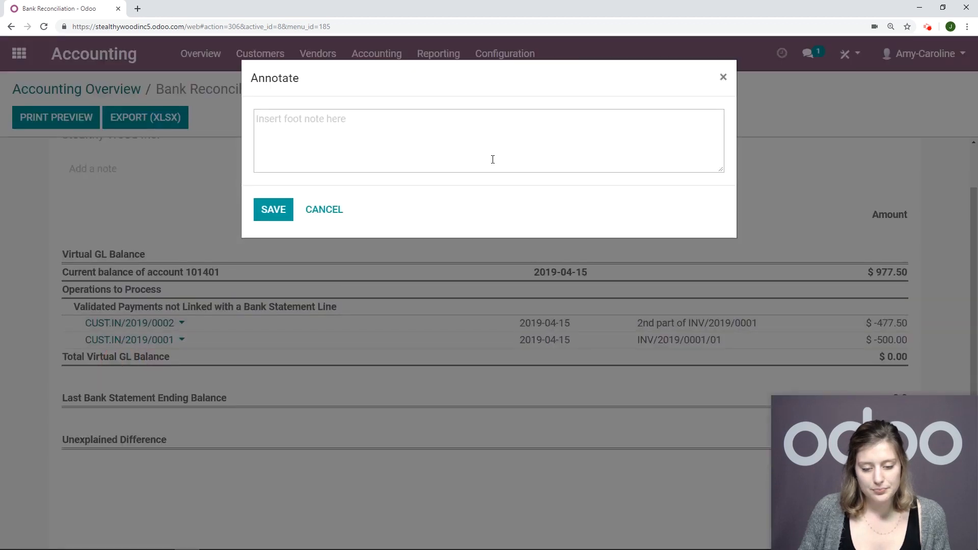
{"action": "type", "text": "2nd"}
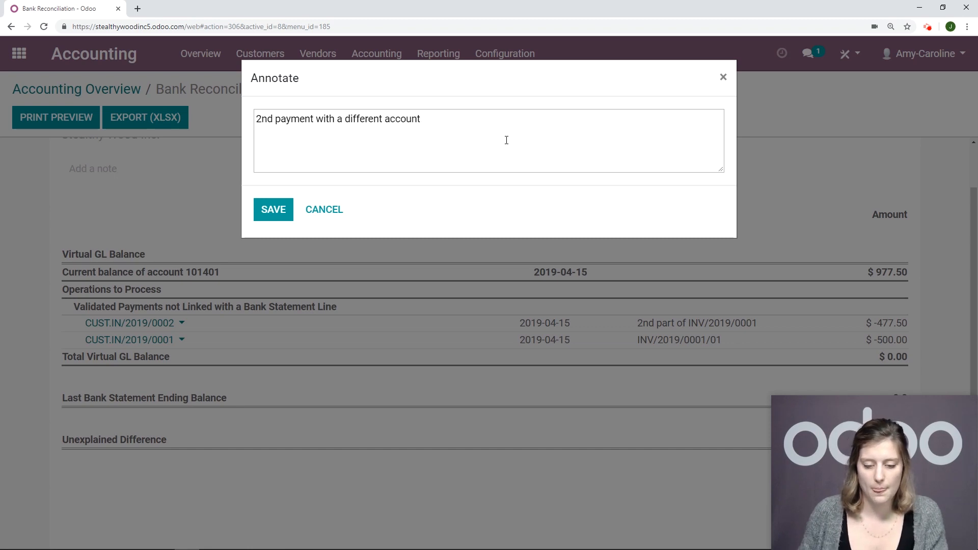
{"action": "left_click", "coordinate": [272, 210]}
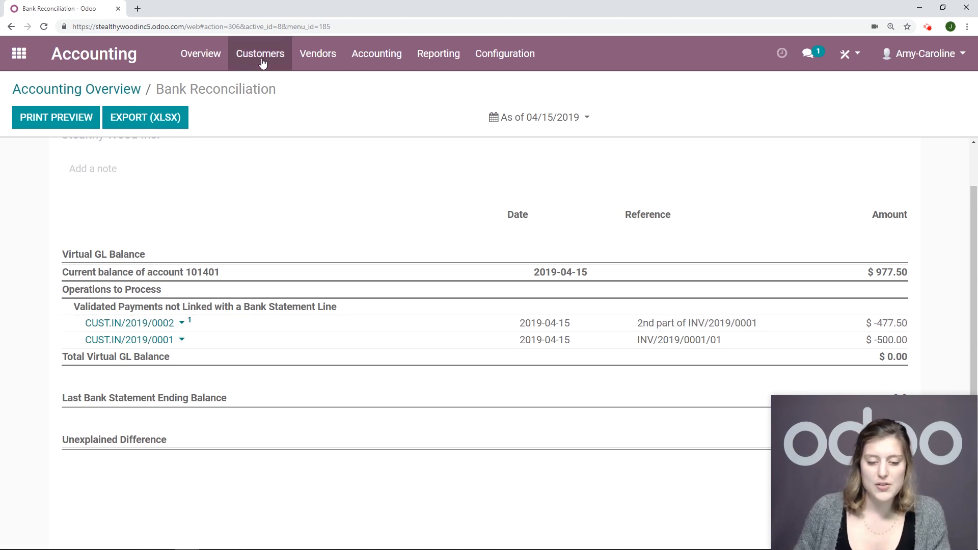
- From the overview, create a new Bank statement referenced BNK/2019/0001
{"action": "left_click", "coordinate": [200, 53]}
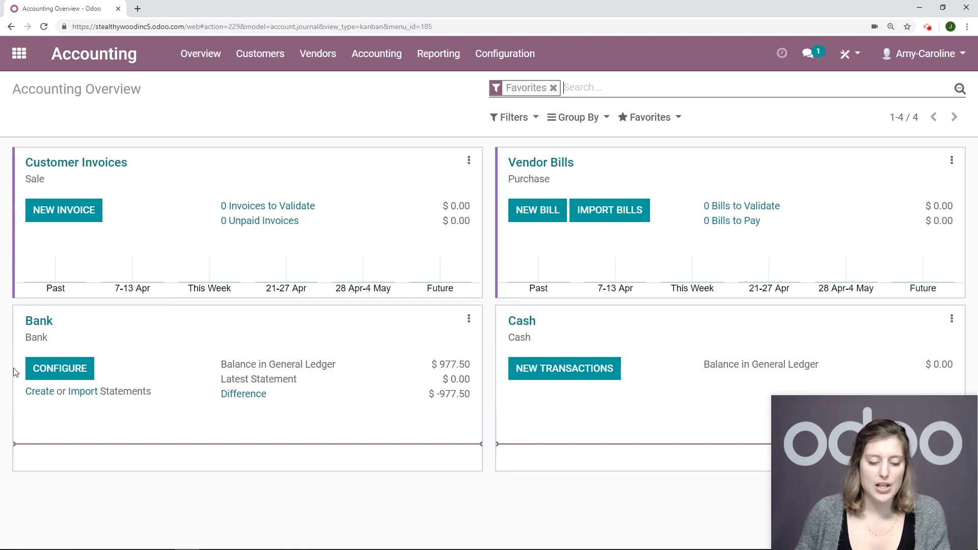
{"action": "left_click", "coordinate": [32, 392]}
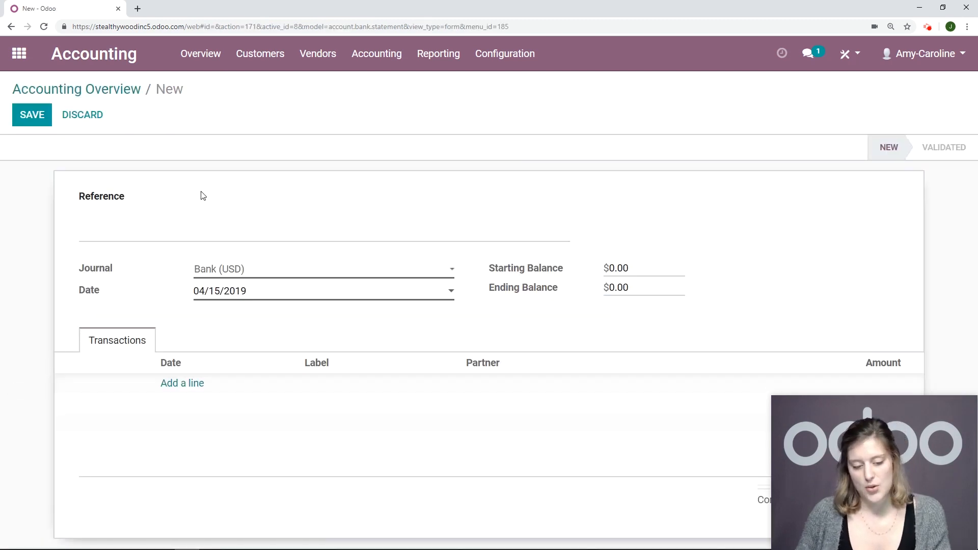
{"action": "type", "text": "BNK"}
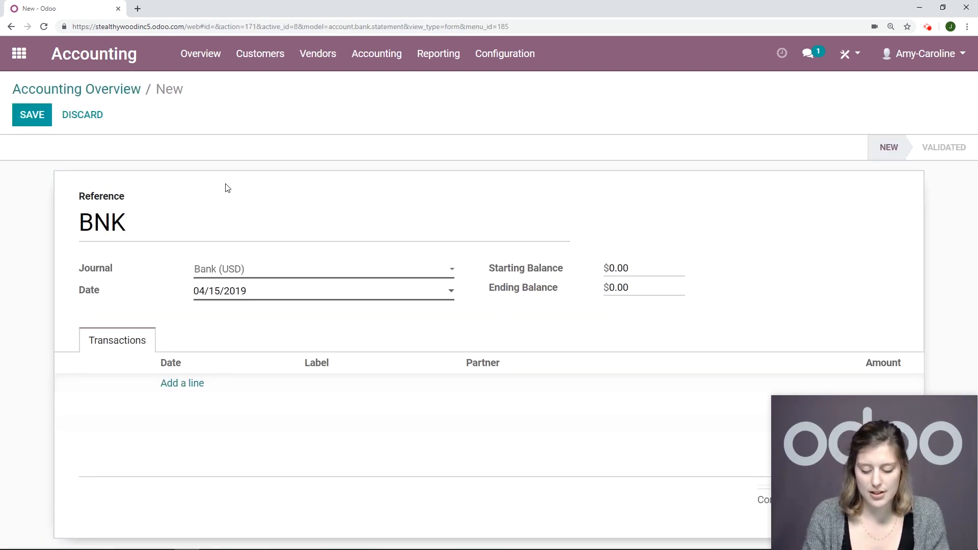
{"action": "type", "text": "/2019/0001"}
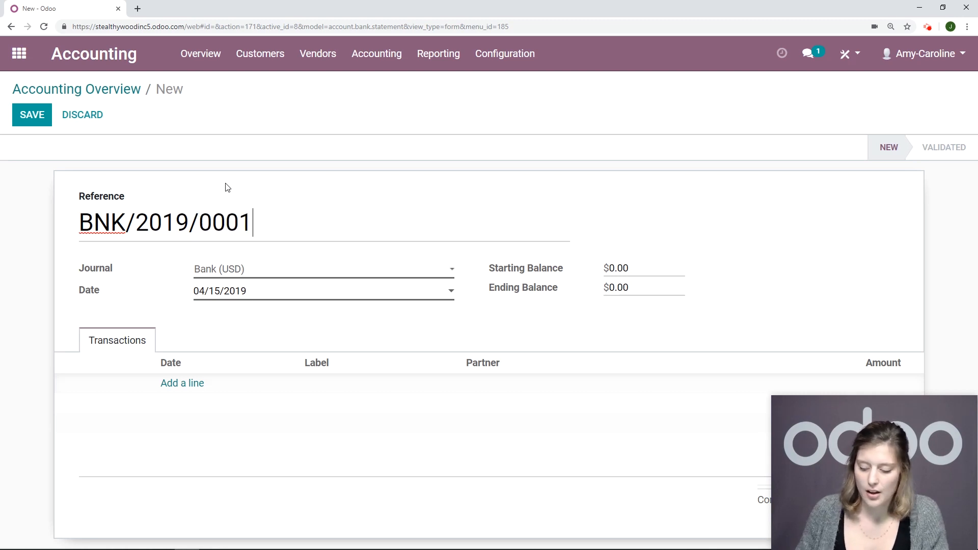
- Add a first statement line for Yggdrasil Flowers with amount 500
{"action": "left_click", "coordinate": [182, 383]}
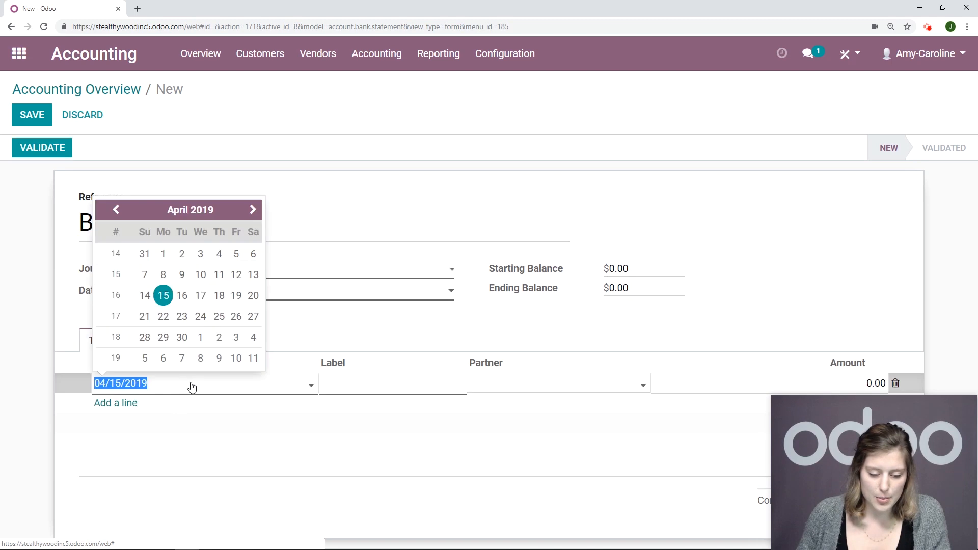
{"action": "left_click", "coordinate": [328, 384]}
{"action": "type", "text": "INV/2019/0001"}
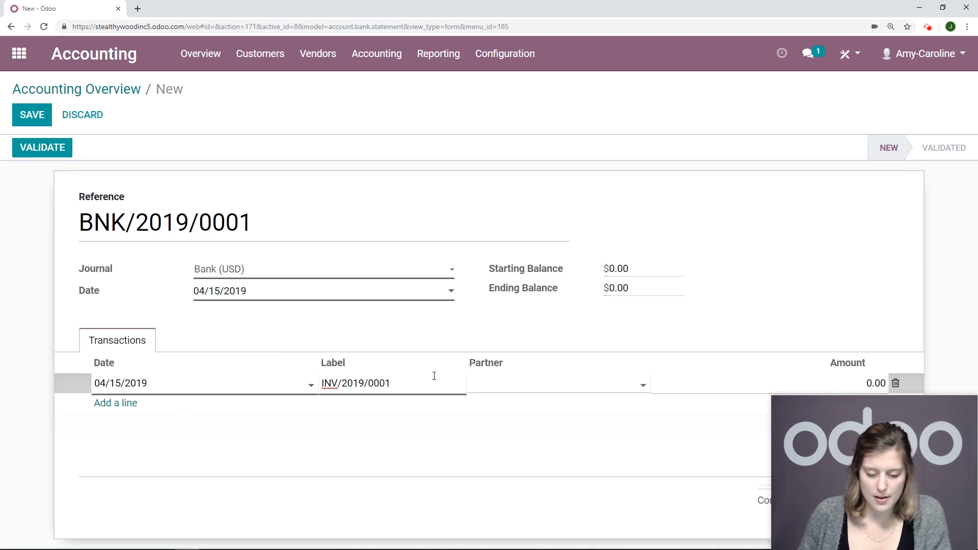
{"action": "left_click", "coordinate": [524, 386]}
{"action": "left_click", "coordinate": [529, 454]}
{"action": "left_click", "coordinate": [673, 384]}
{"action": "type", "text": "500"}
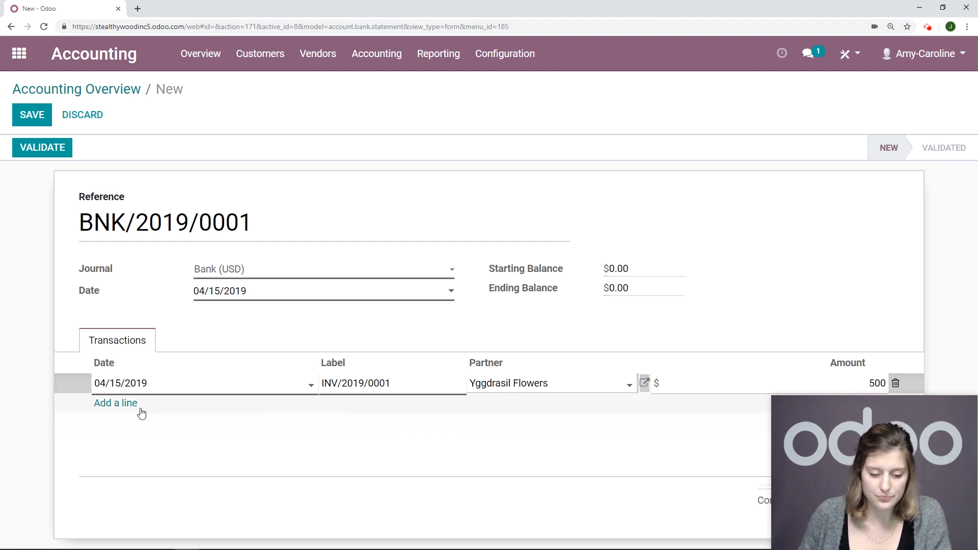
- Add a second Yggdrasil Flowers line for 477.50 with its label
{"action": "left_click", "coordinate": [136, 405]}
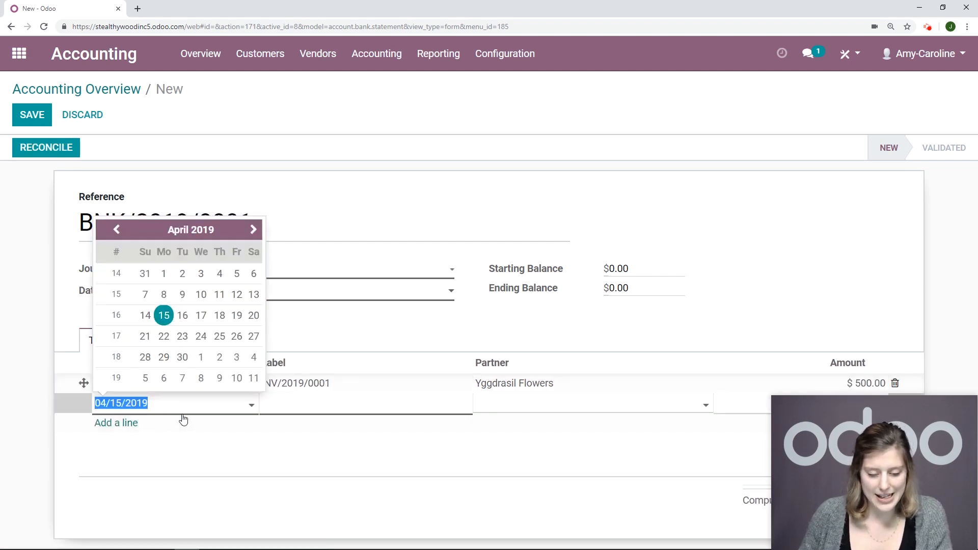
{"action": "left_click", "coordinate": [277, 404]}
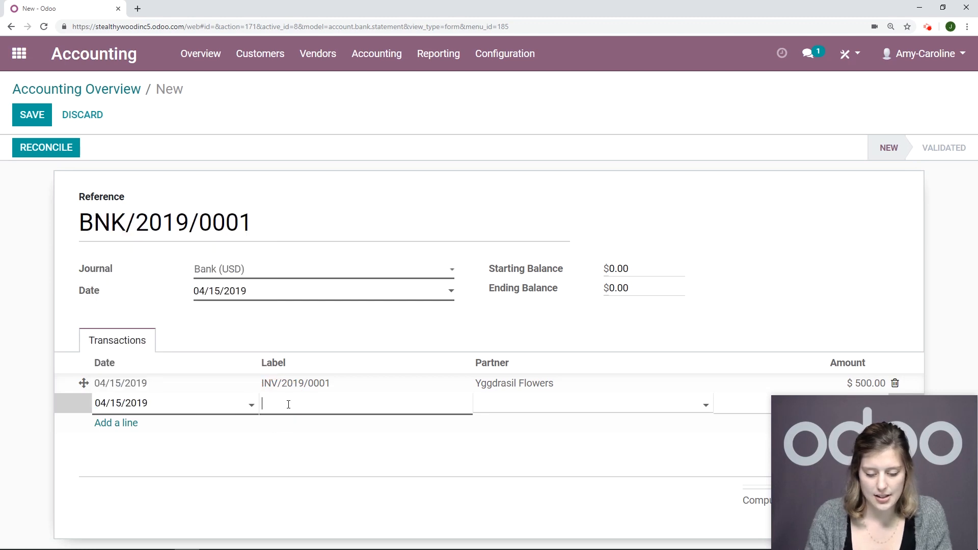
{"action": "type", "text": "INV/2019/0001"}
{"action": "left_click_drag", "start_coordinate": [327, 403], "coordinate": [219, 400]}
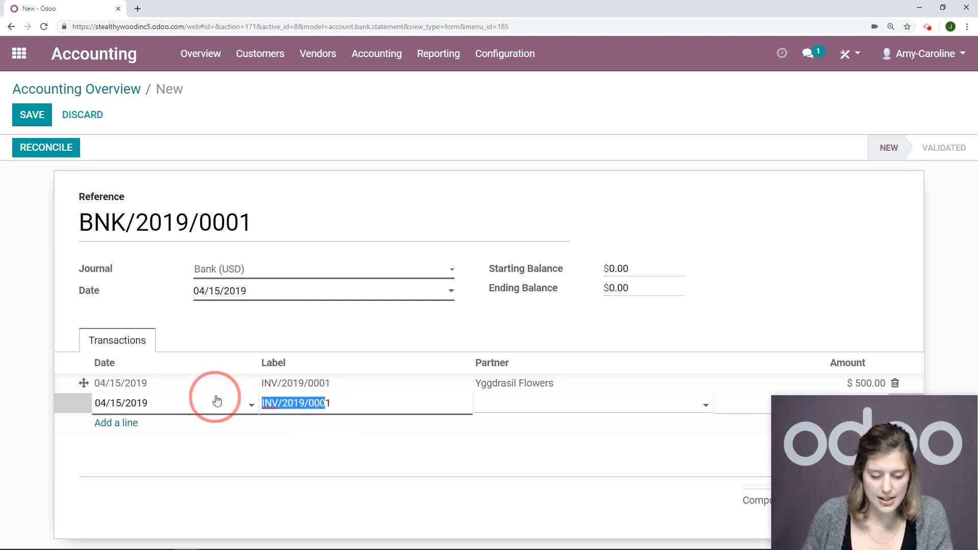
{"action": "key", "text": "Home"}
{"action": "type", "text": "2nd part of"}
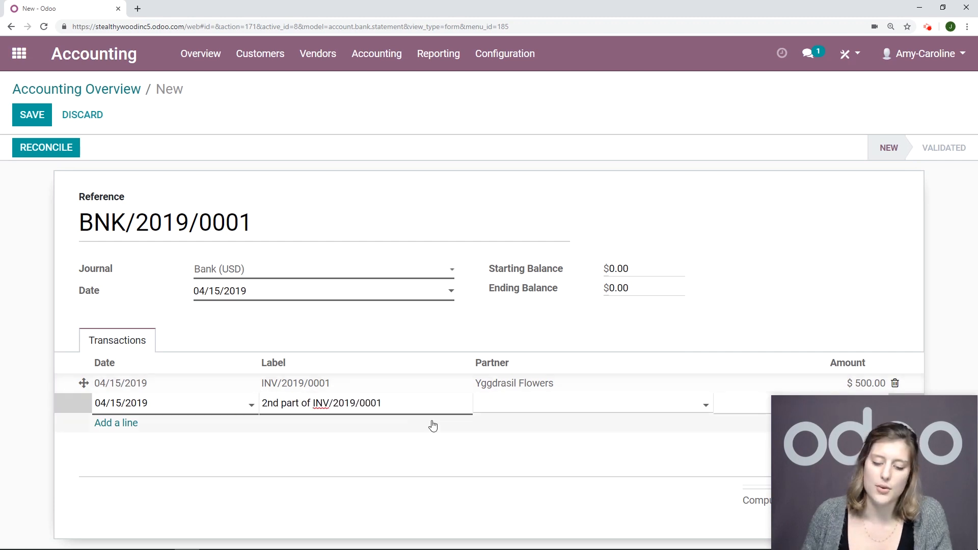
{"action": "left_click", "coordinate": [500, 401]}
{"action": "left_click", "coordinate": [501, 466]}
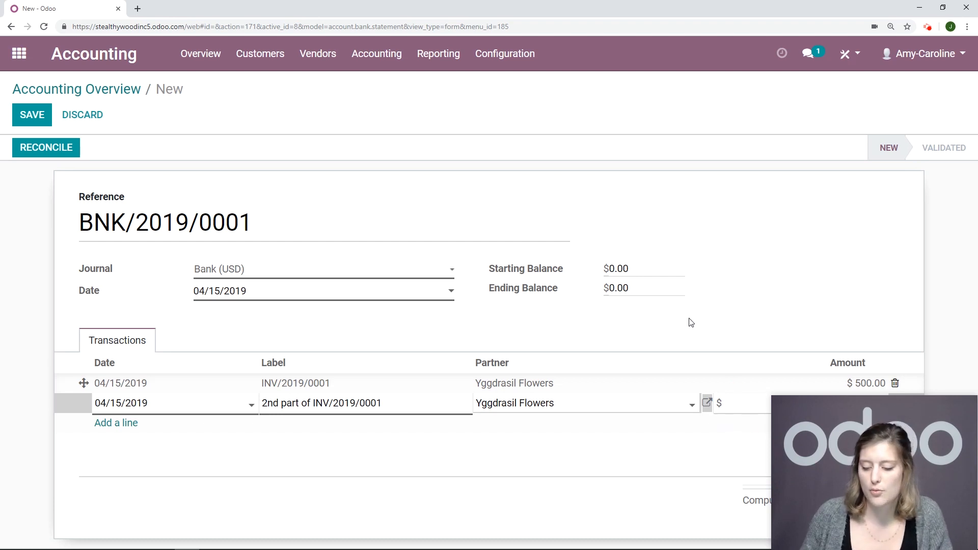
{"action": "key", "text": "shift+Tab"}
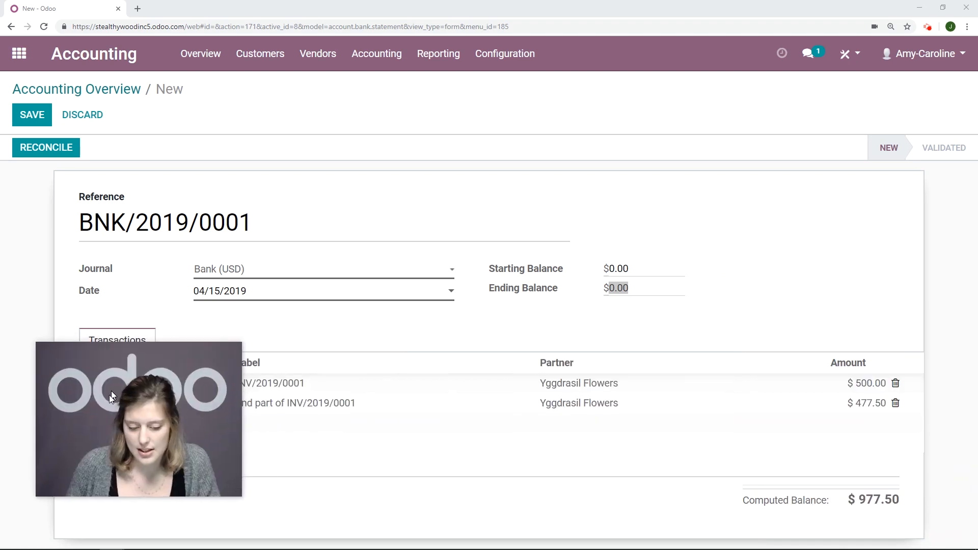
- Set the ending balance to 977.50 and save the statement
{"action": "left_click", "coordinate": [920, 306]}
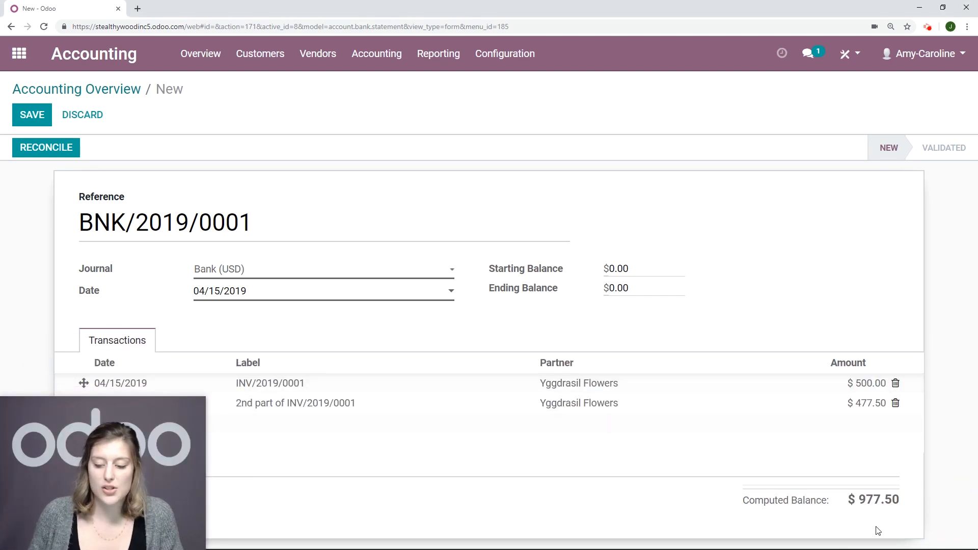
{"action": "double_click", "coordinate": [619, 288]}
{"action": "key", "text": "BackSpace"}
{"action": "key", "text": "BackSpace"}
{"action": "key", "text": "BackSpace"}
{"action": "type", "text": "977"}
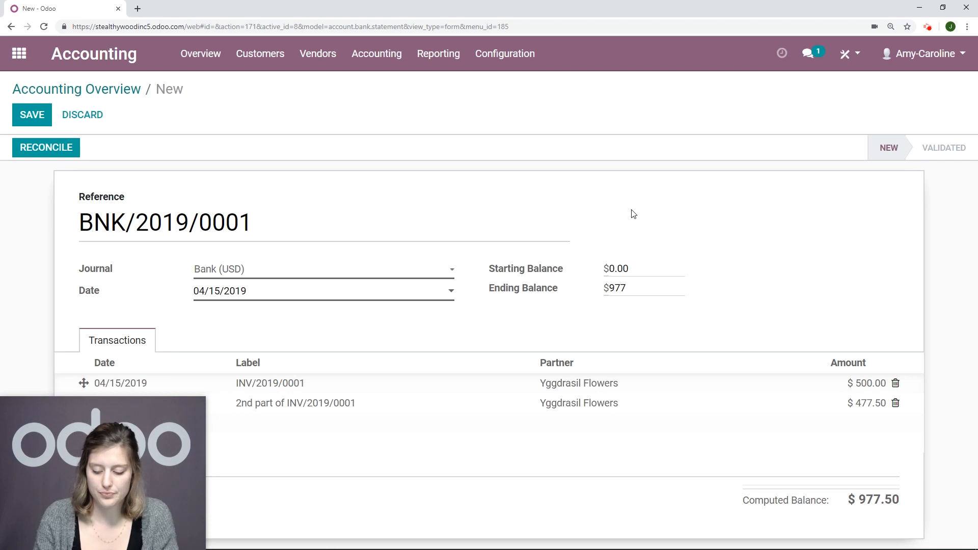
{"action": "type", "text": ".50"}
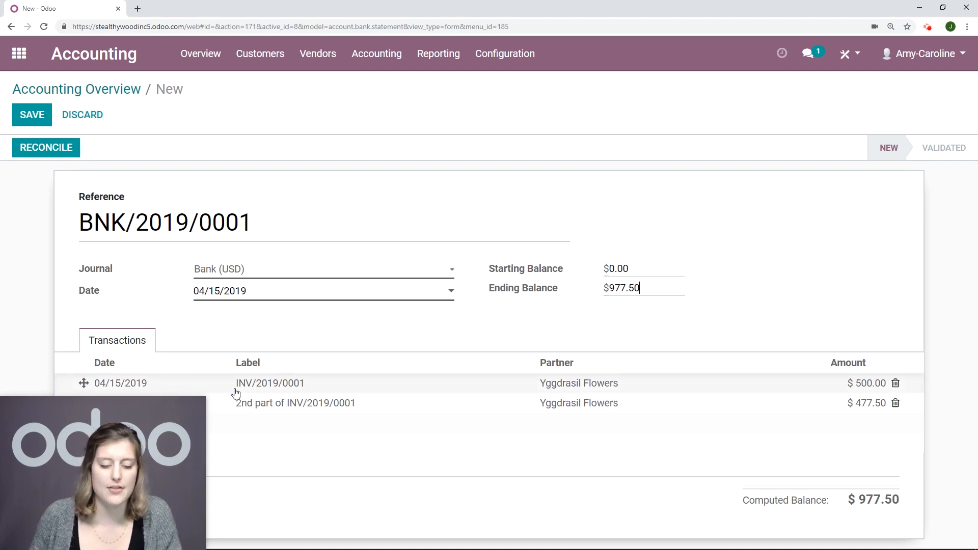
{"action": "left_click", "coordinate": [33, 116]}
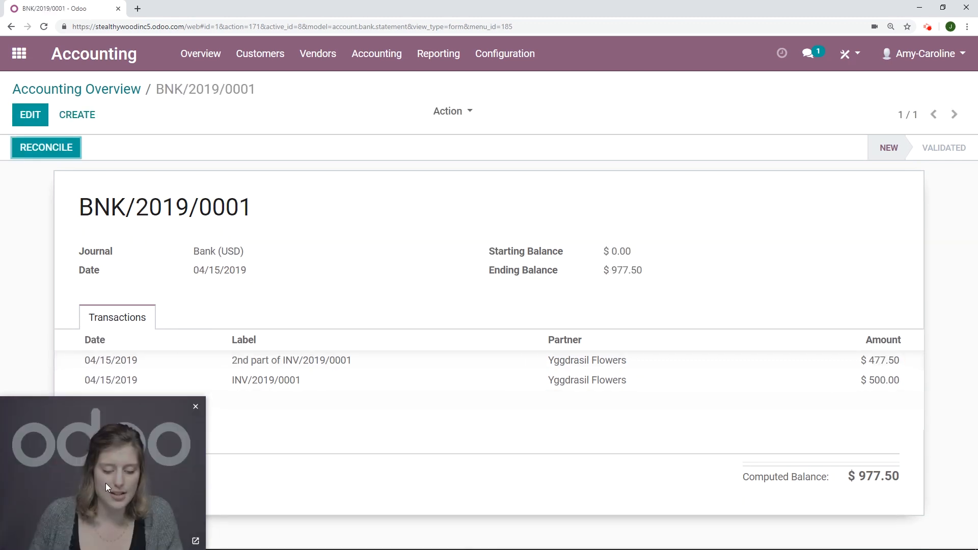
- Leave the statement and return to the Accounting Overview dashboard
{"action": "left_click_drag", "start_coordinate": [106, 483], "coordinate": [882, 499]}
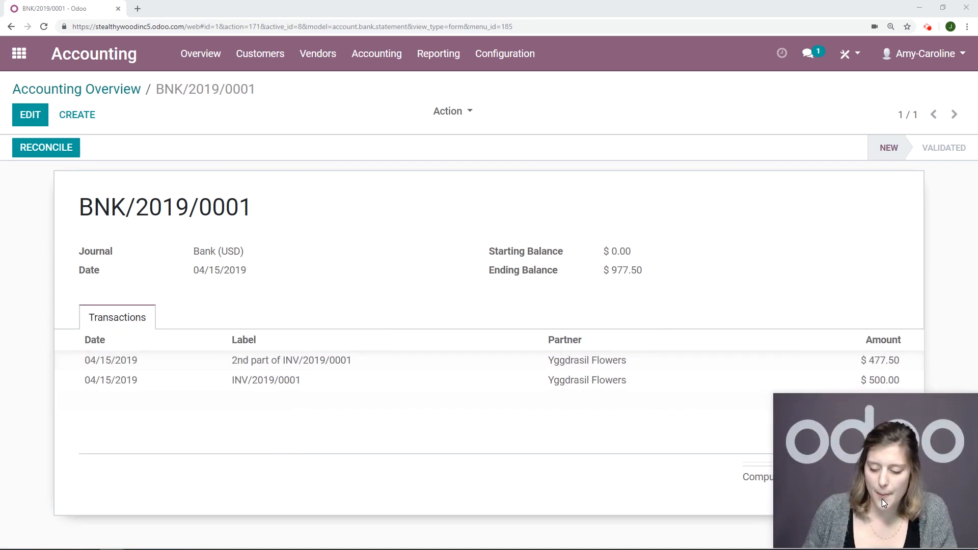
{"action": "left_click", "coordinate": [195, 54]}
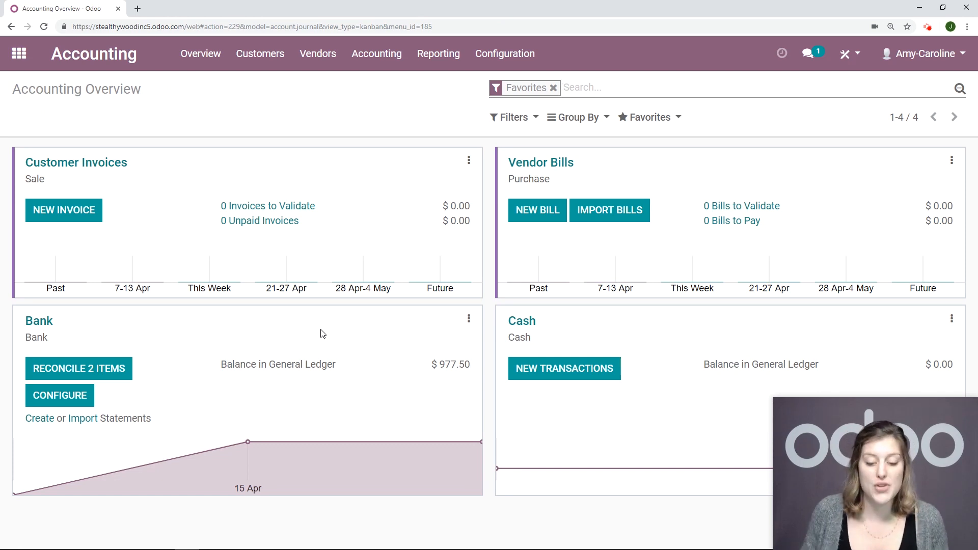
{"action": "left_click", "coordinate": [469, 320]}
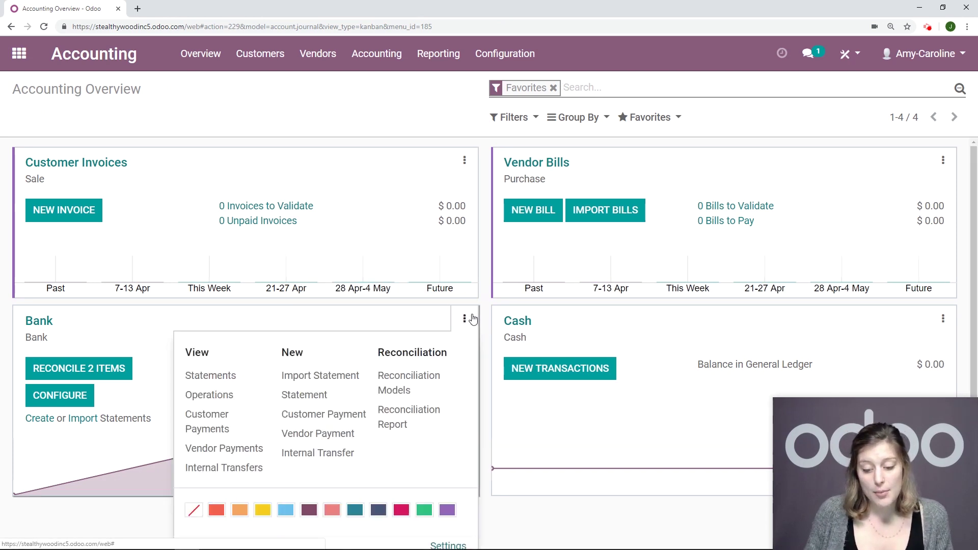
{"action": "left_click", "coordinate": [424, 424]}
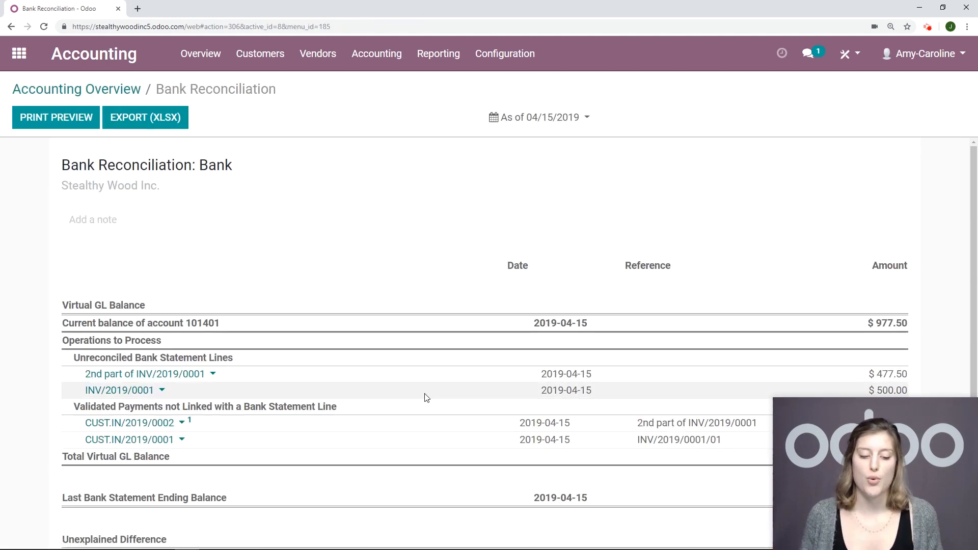
{"action": "scroll", "coordinate": [423, 397], "scroll_direction": "down", "scroll_amount": 2}
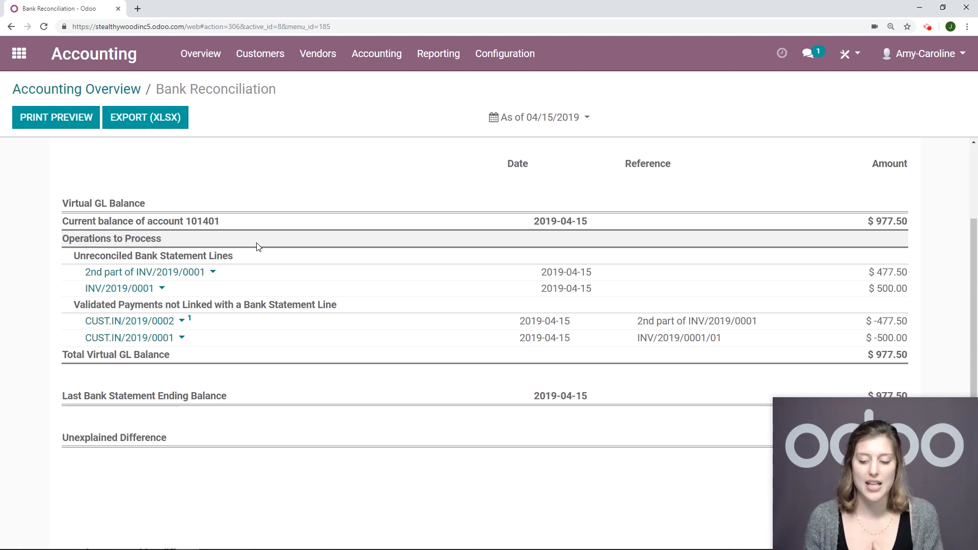
{"action": "left_click", "coordinate": [200, 54]}
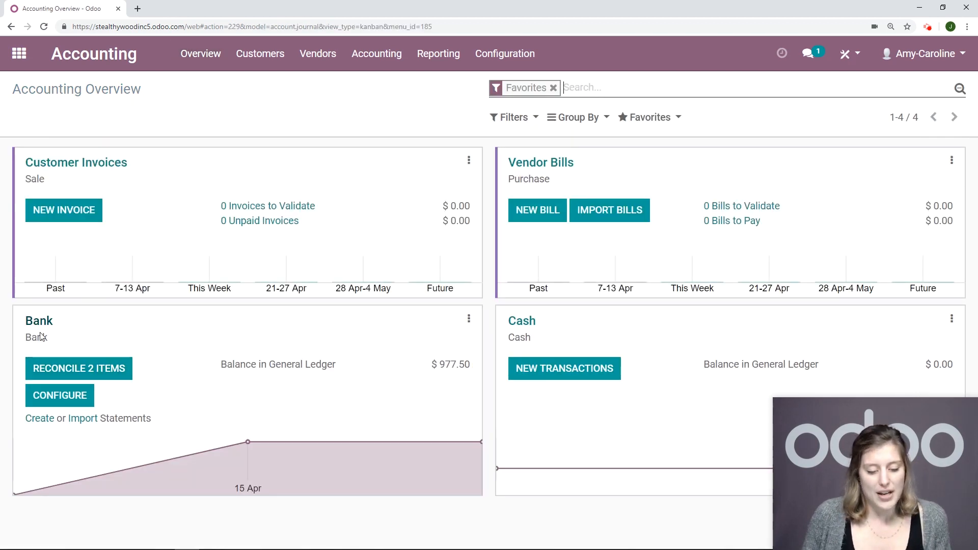
- Start reconciling the Bank's two items and reconcile the $477.50 line with its payment
{"action": "left_click", "coordinate": [100, 368]}
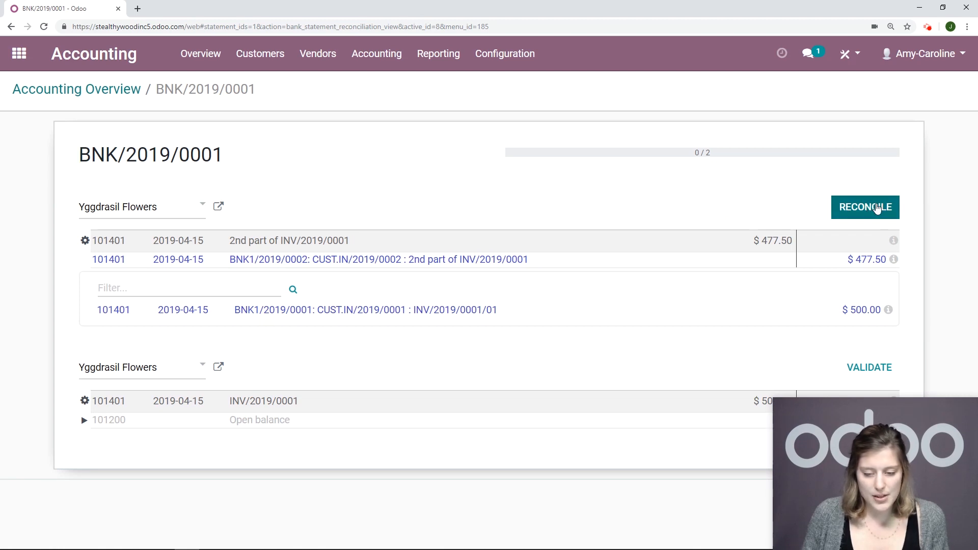
{"action": "left_click", "coordinate": [877, 208]}
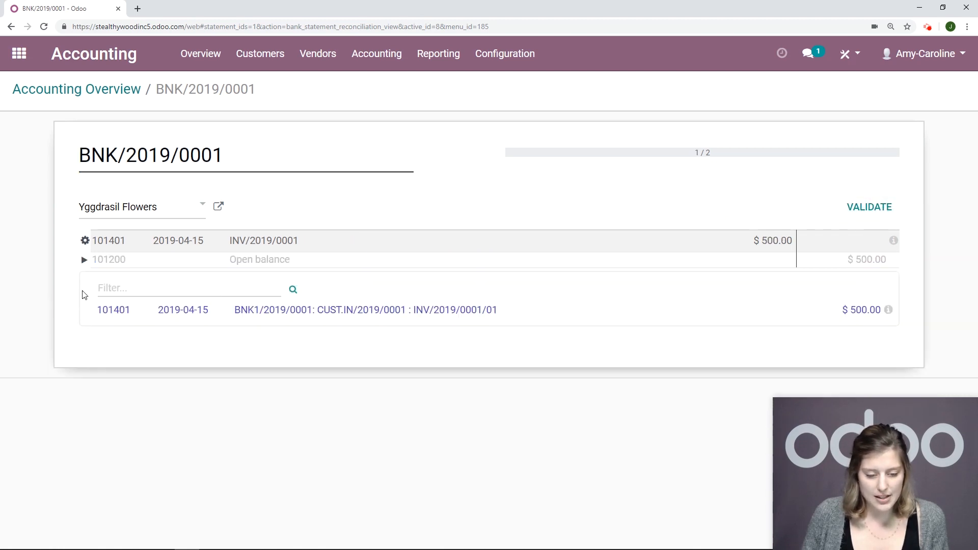
- Match the $500 line with the Yggdrasil Flowers $500 payment and reconcile it
{"action": "left_click", "coordinate": [99, 261]}
{"action": "left_click", "coordinate": [87, 260]}
{"action": "left_click", "coordinate": [114, 246]}
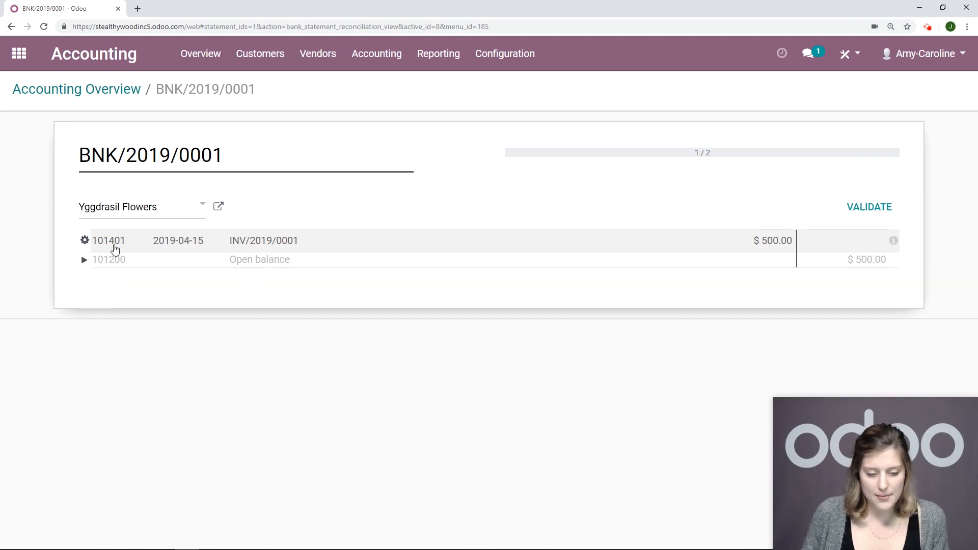
{"action": "left_click", "coordinate": [126, 249]}
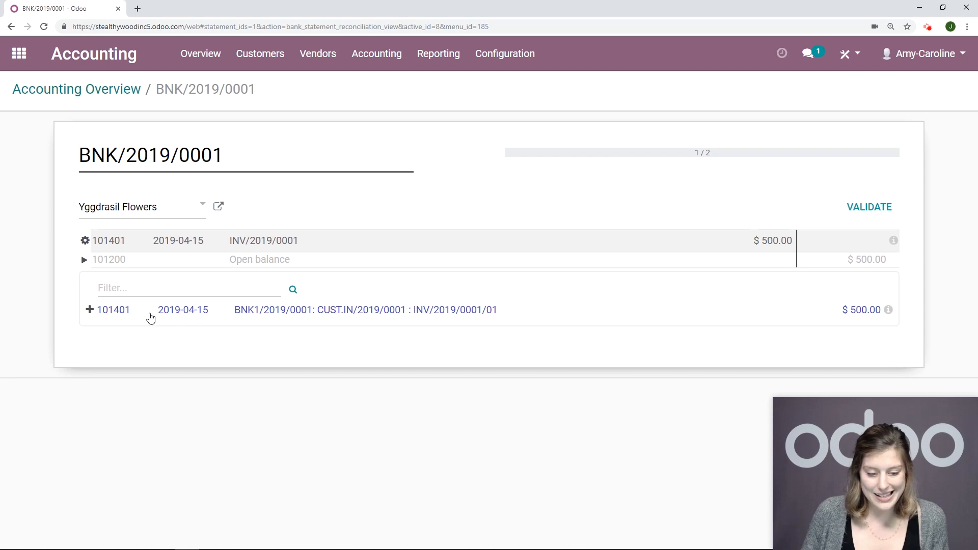
{"action": "left_click", "coordinate": [91, 311]}
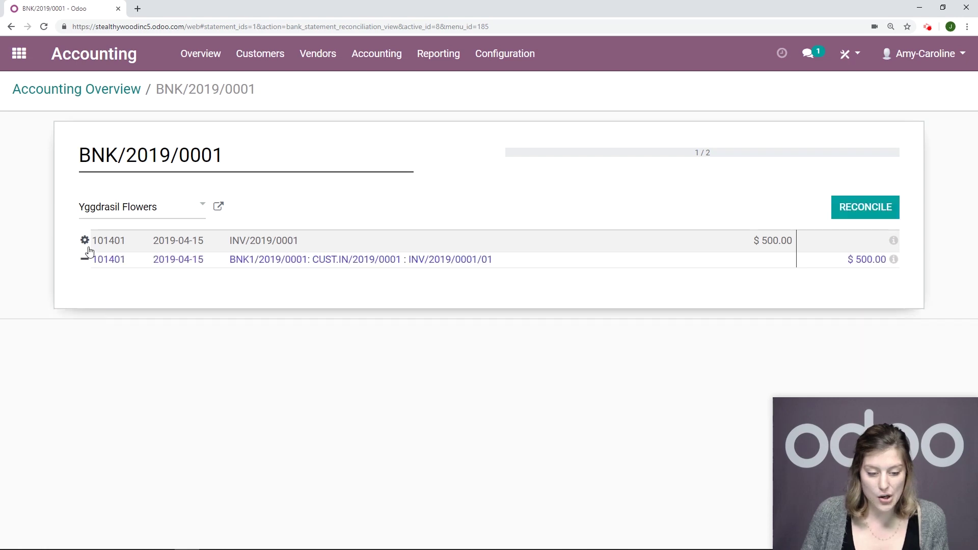
{"action": "left_click", "coordinate": [878, 210]}
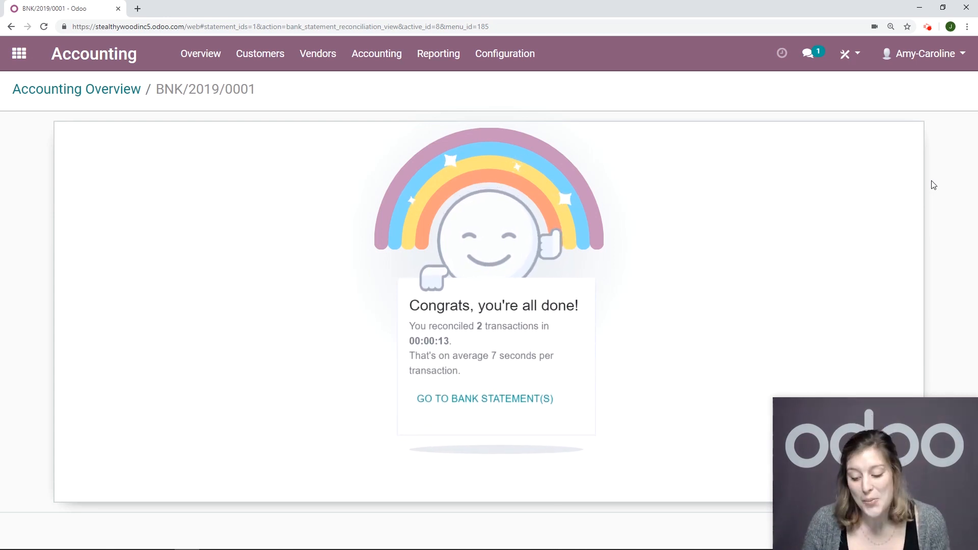
- Duplicate invoice INV/2019/0001 for Yggdrasil Flowers and validate the copy as INV/2019/0002
{"action": "left_click", "coordinate": [197, 58]}
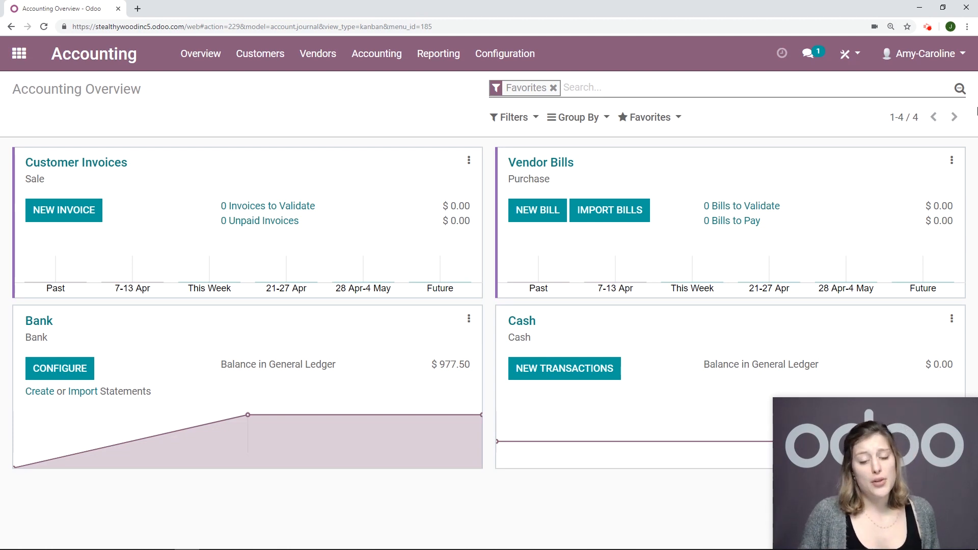
{"action": "left_click", "coordinate": [73, 164]}
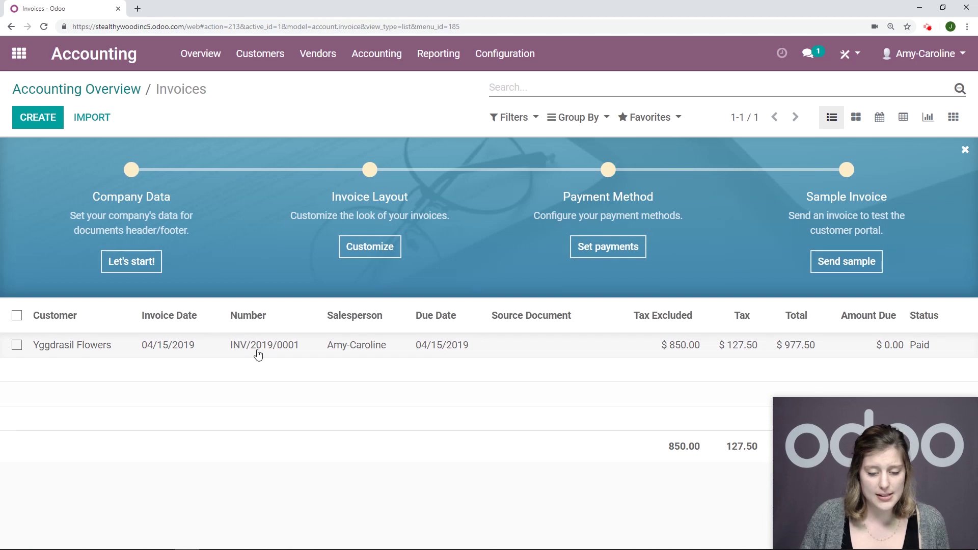
{"action": "left_click", "coordinate": [258, 353]}
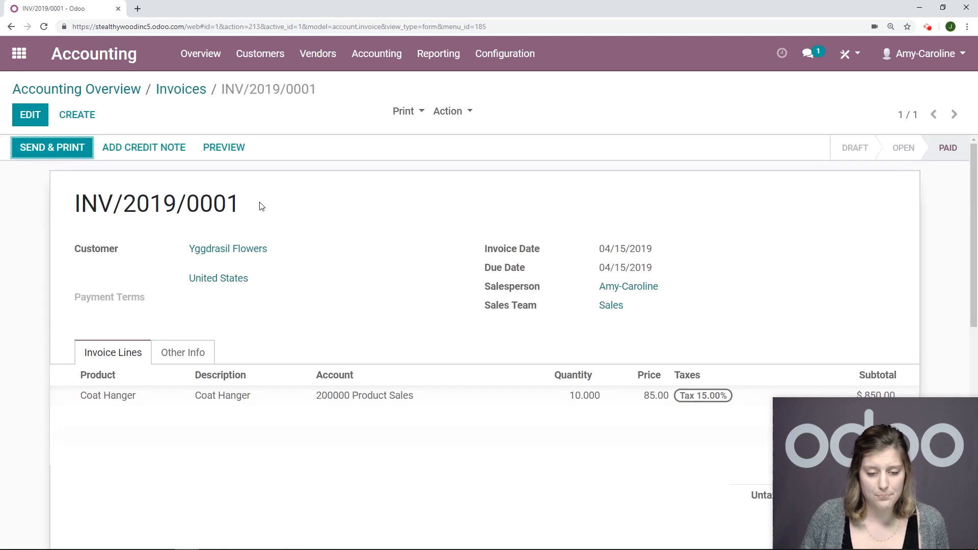
{"action": "left_click", "coordinate": [451, 110]}
{"action": "left_click", "coordinate": [417, 163]}
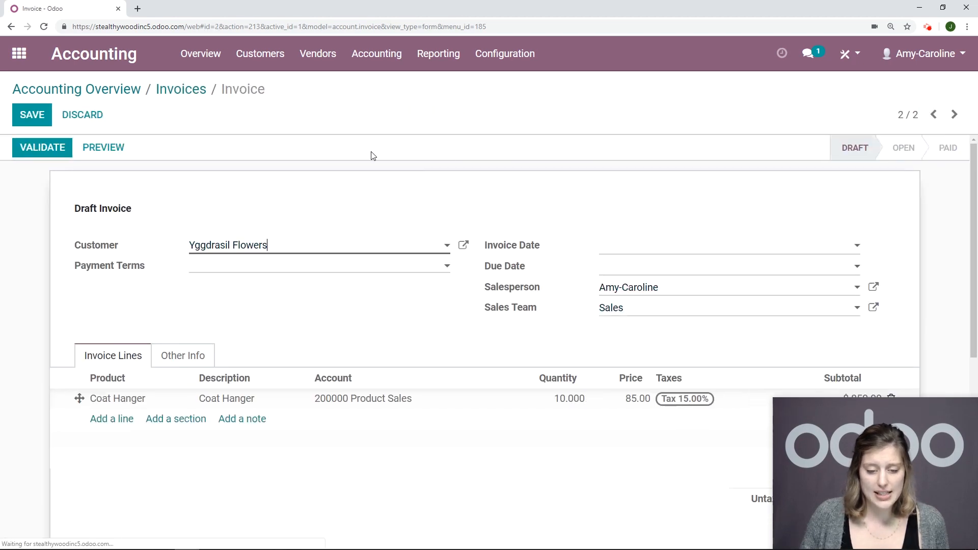
{"action": "left_click", "coordinate": [61, 150]}
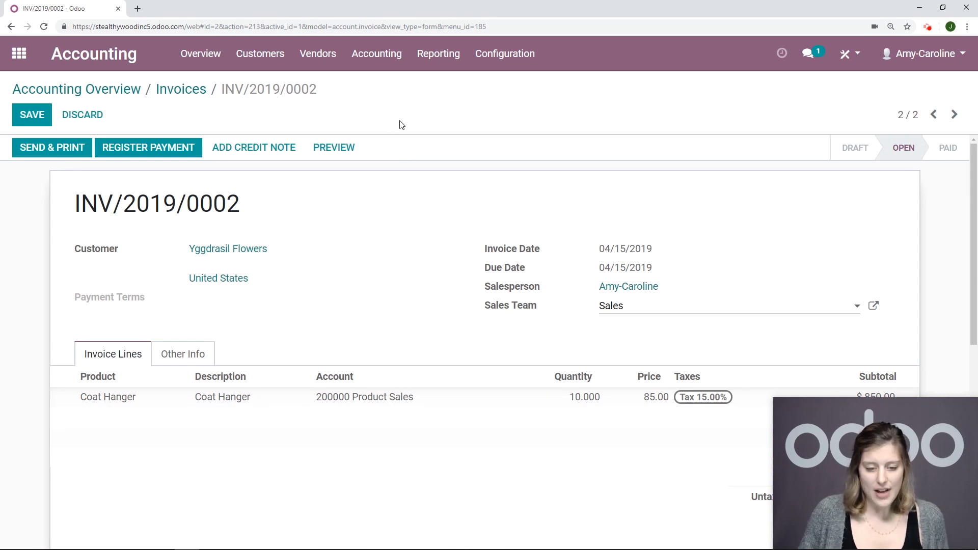
- Import the 'Stealthy Wood bank statement (2)' CSV from Downloads into the Bank journal, 2 records
{"action": "left_click", "coordinate": [192, 67]}
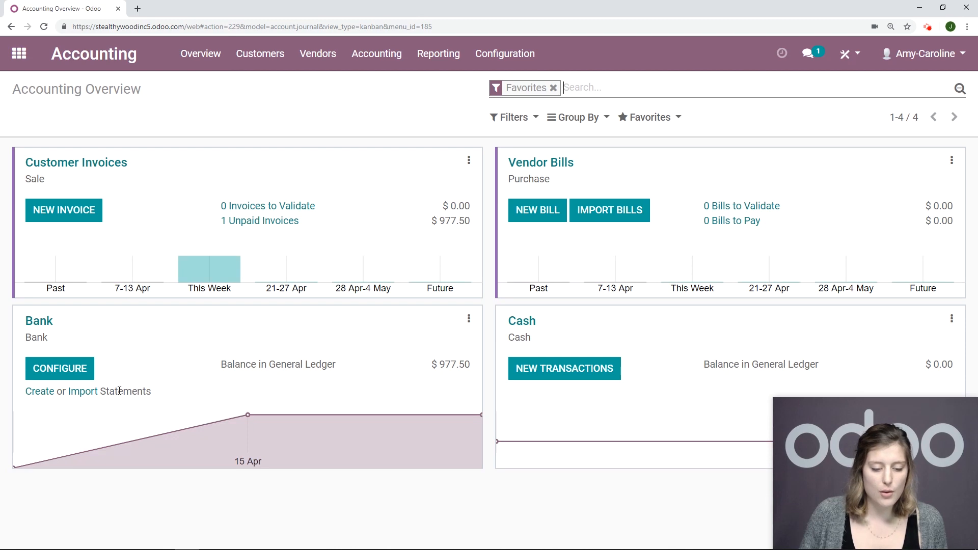
{"action": "left_click", "coordinate": [82, 392]}
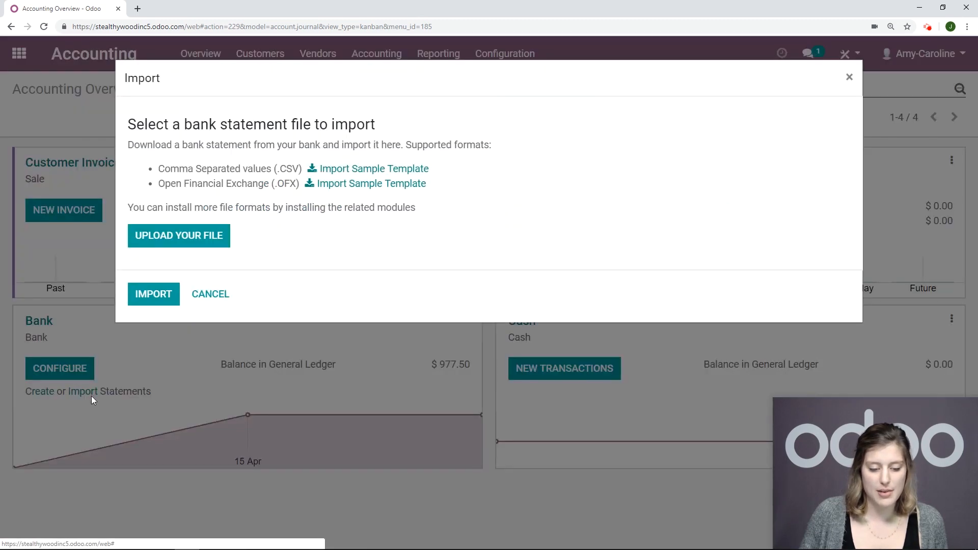
{"action": "left_click", "coordinate": [223, 243]}
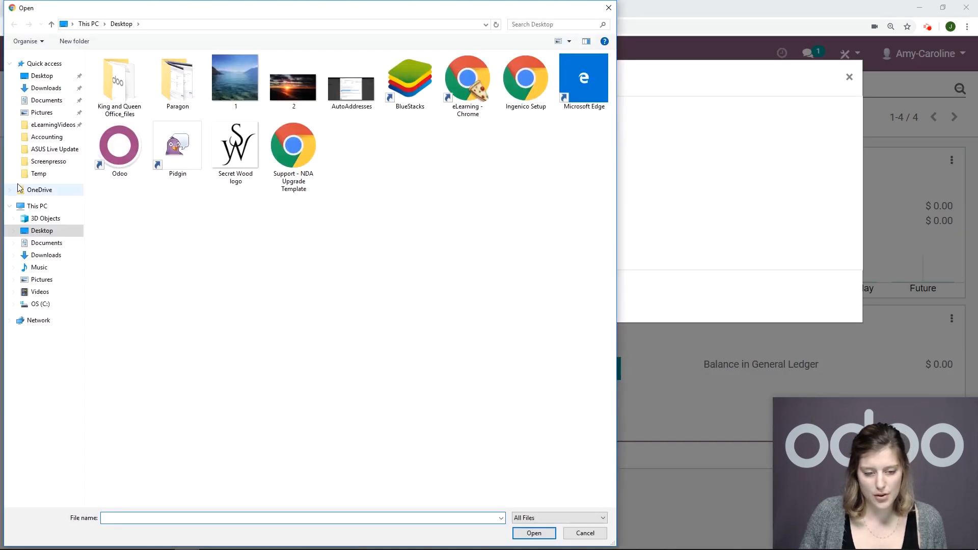
{"action": "left_click", "coordinate": [53, 89]}
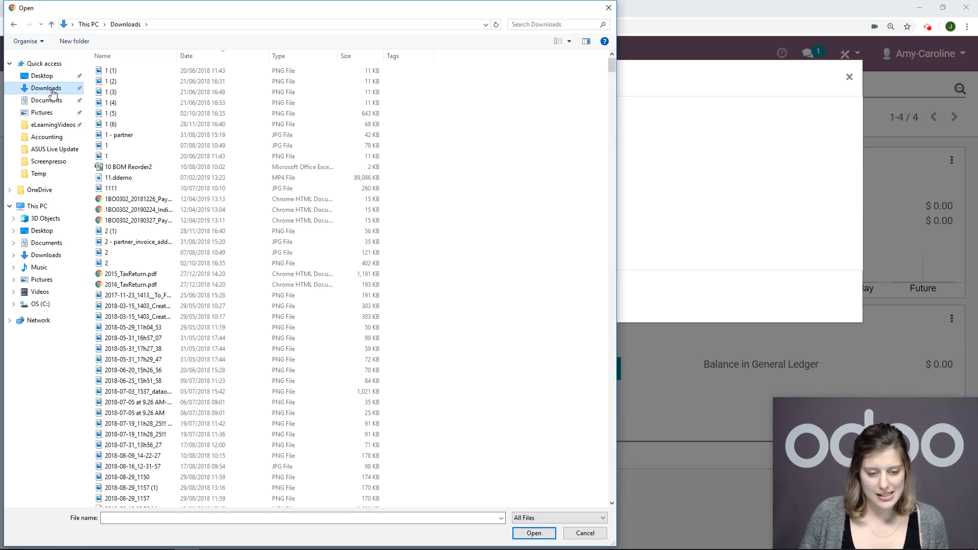
{"action": "left_click", "coordinate": [146, 93]}
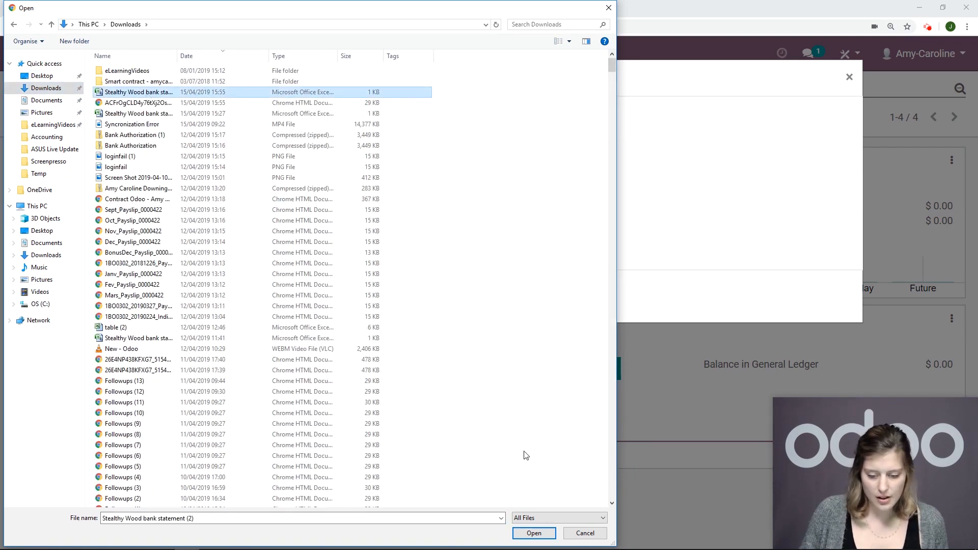
{"action": "left_click", "coordinate": [534, 532]}
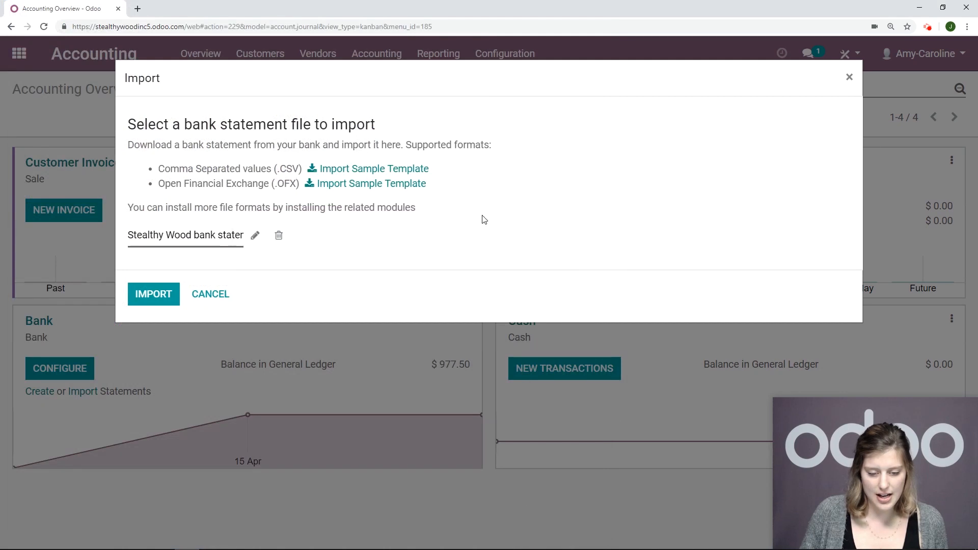
{"action": "left_click", "coordinate": [150, 296]}
{"action": "left_click", "coordinate": [36, 122]}
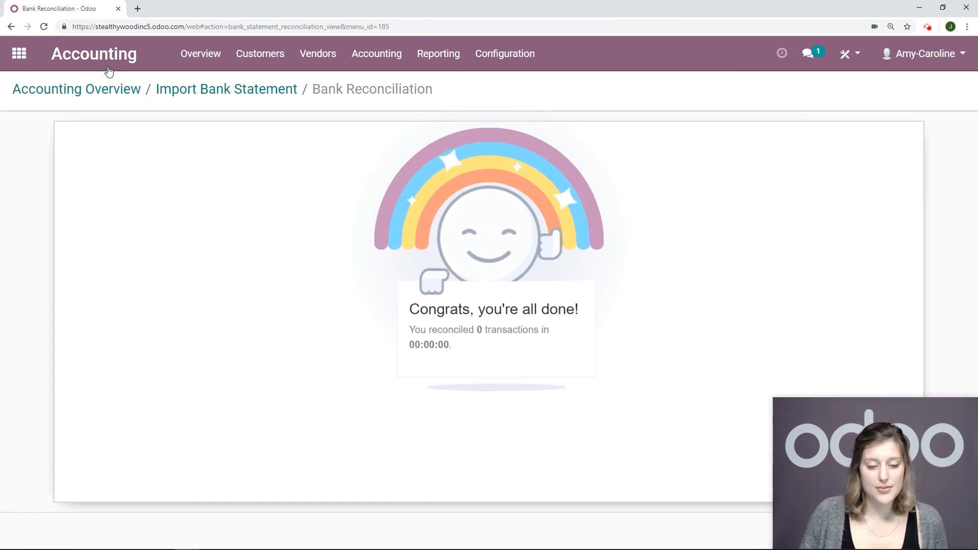
- Reconcile the $977.50 Yggdrasil Flowers statement line against invoice INV/2019/0002
{"action": "left_click", "coordinate": [95, 89]}
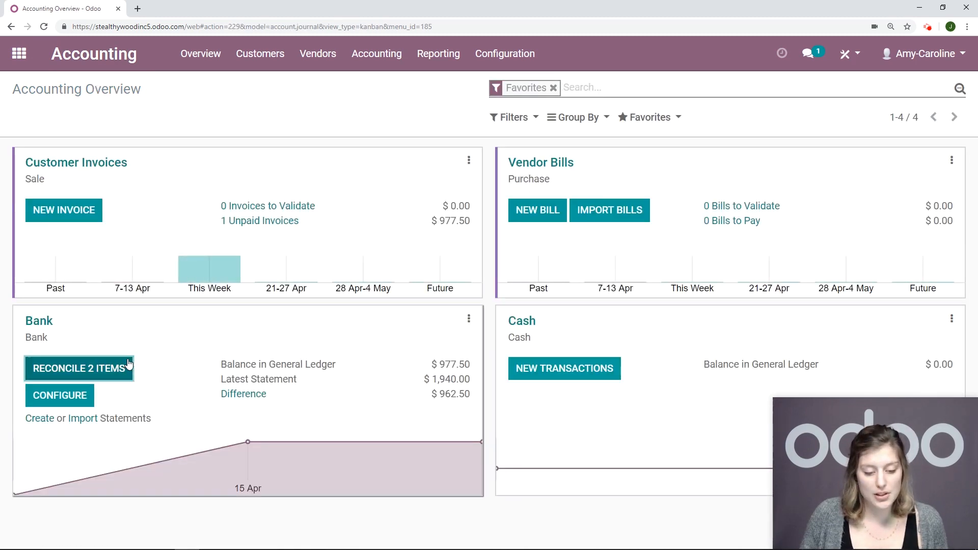
{"action": "left_click", "coordinate": [130, 366]}
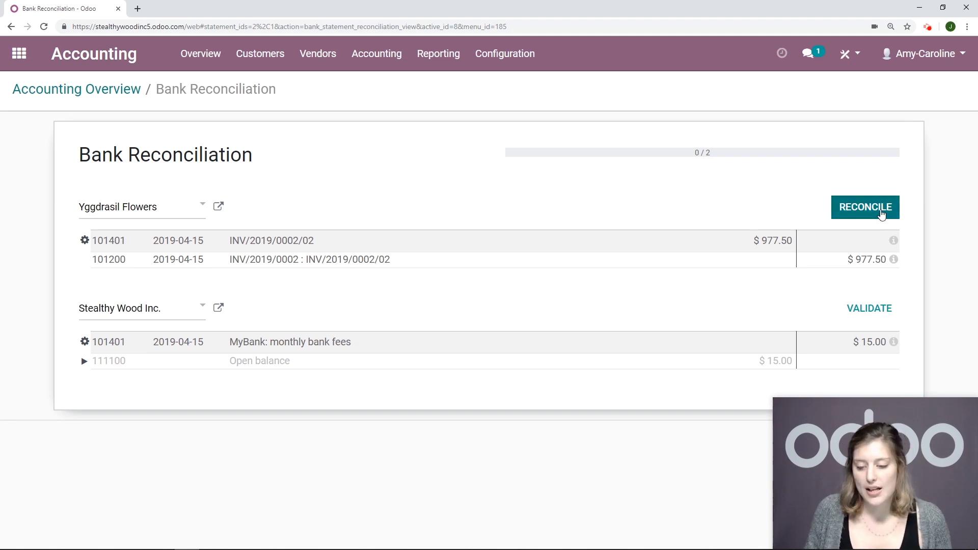
{"action": "left_click", "coordinate": [884, 209]}
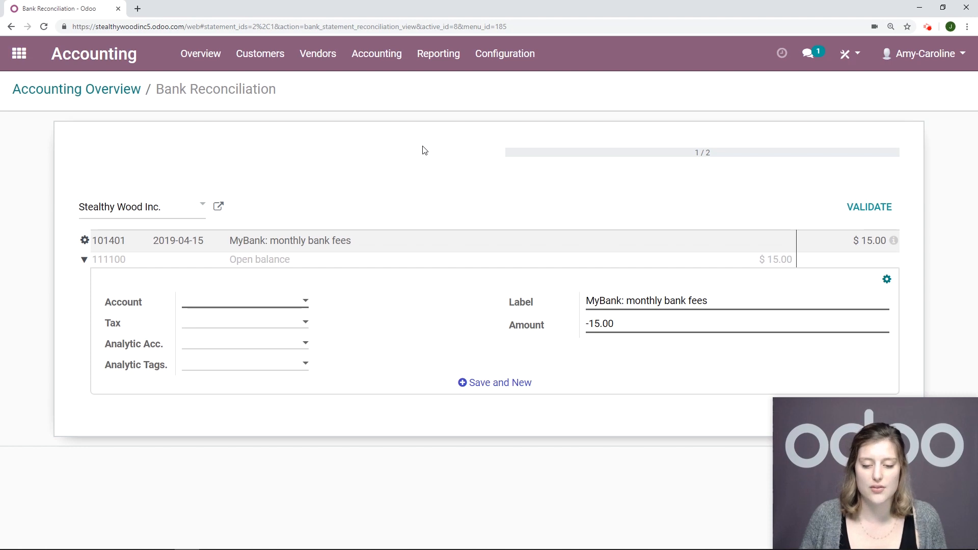
- Start a new reconciliation model named Bank Fees
{"action": "left_click", "coordinate": [503, 57]}
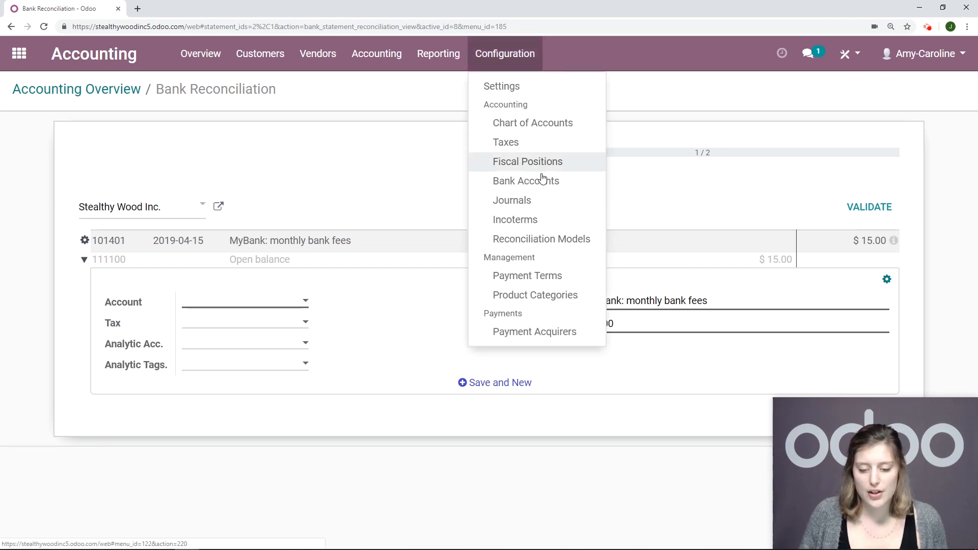
{"action": "left_click", "coordinate": [542, 240]}
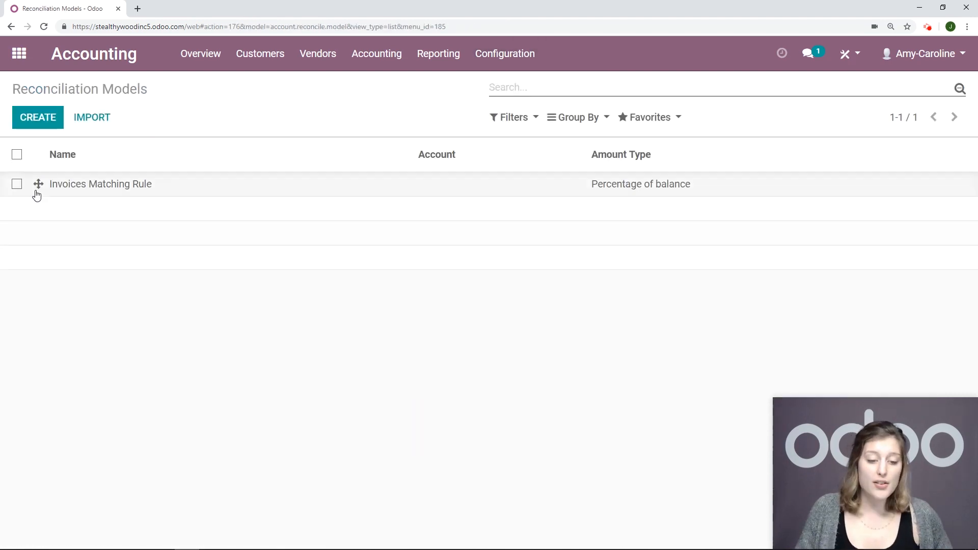
{"action": "left_click", "coordinate": [39, 122]}
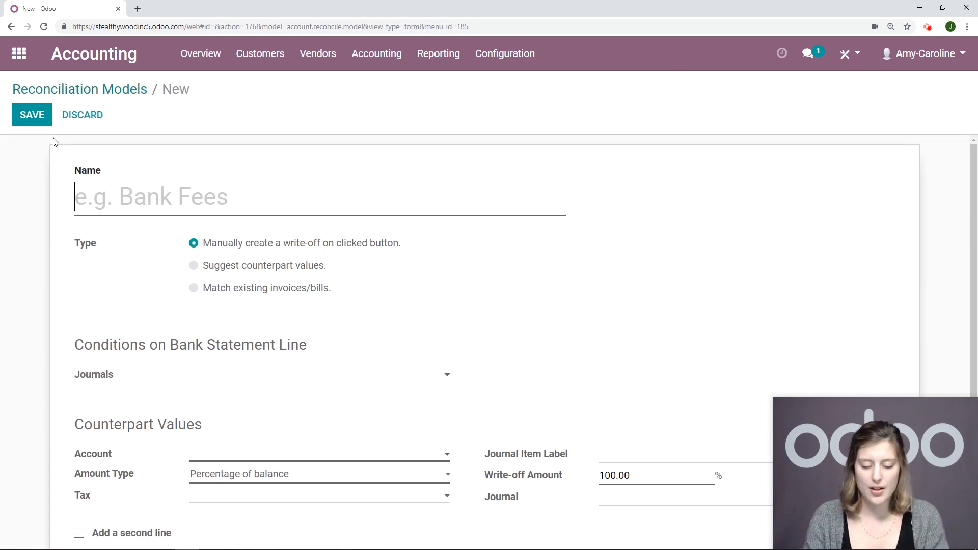
{"action": "type", "text": "Bank Fees"}
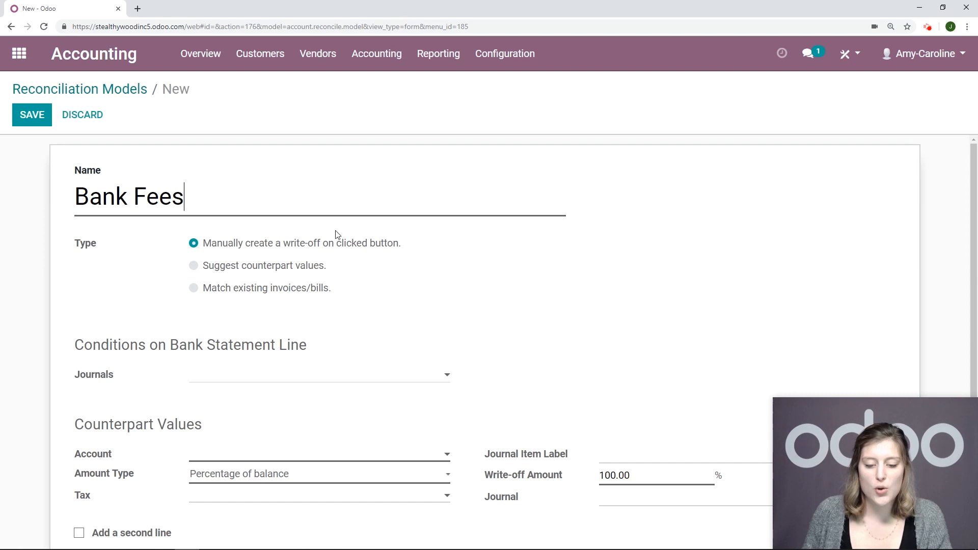
{"action": "scroll", "coordinate": [461, 210], "scroll_direction": "down", "scroll_amount": 1}
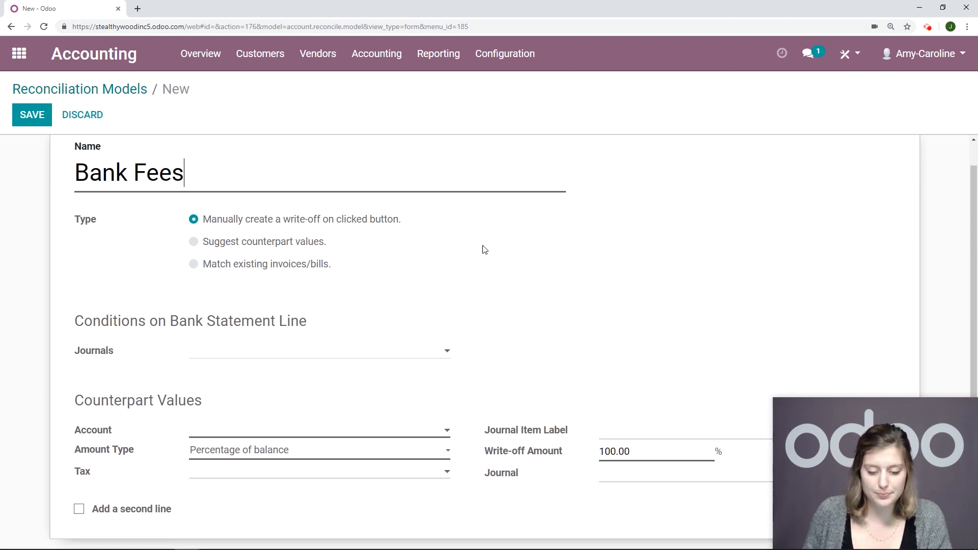
{"action": "left_click", "coordinate": [320, 375]}
- Set counterpart account 212300 Bank Fees, 15% purchase tax included in price, and save the model
{"action": "left_click", "coordinate": [281, 430]}
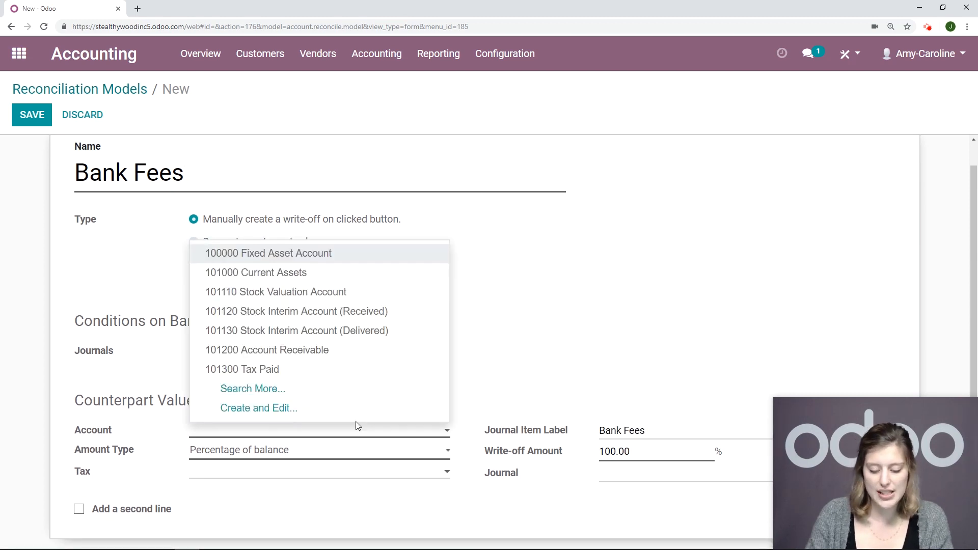
{"action": "type", "text": "bee"}
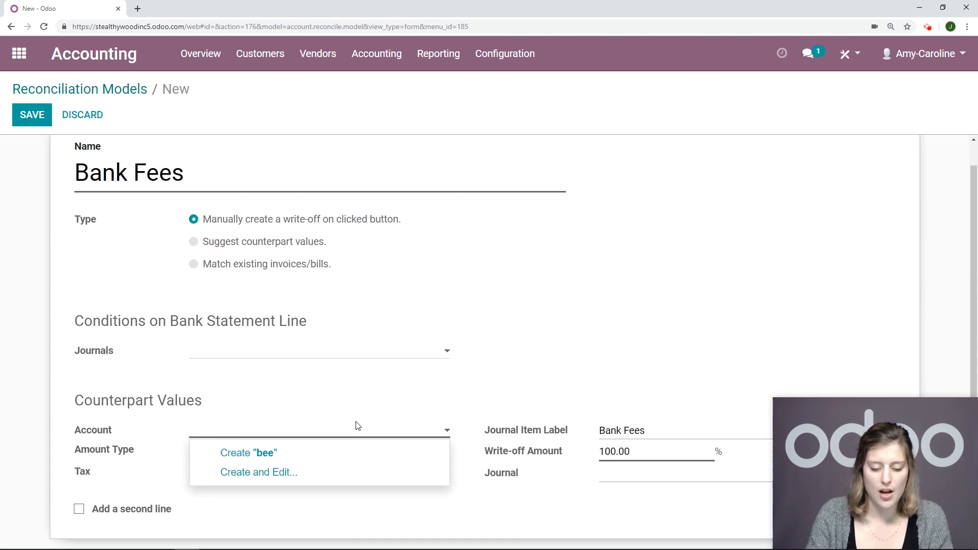
{"action": "type", "text": "bank"}
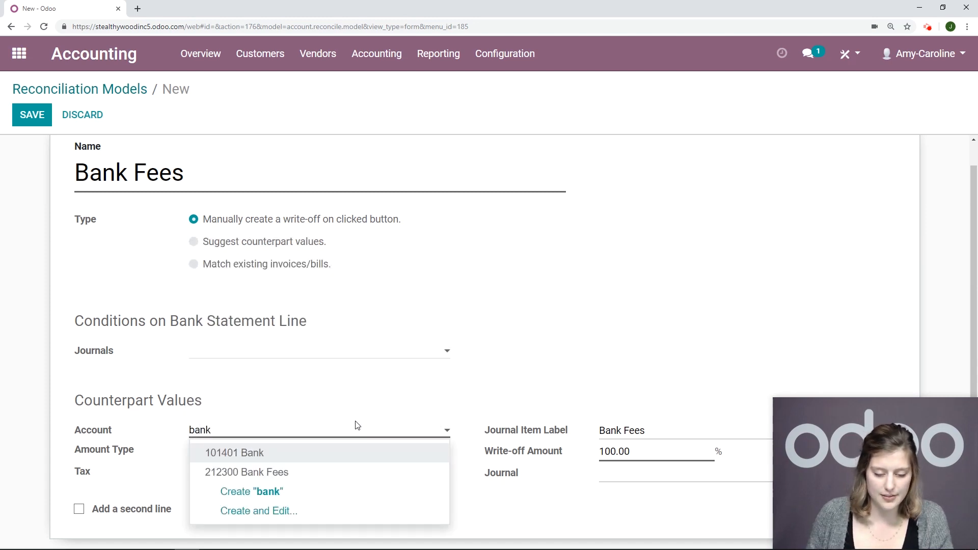
{"action": "left_click", "coordinate": [290, 470]}
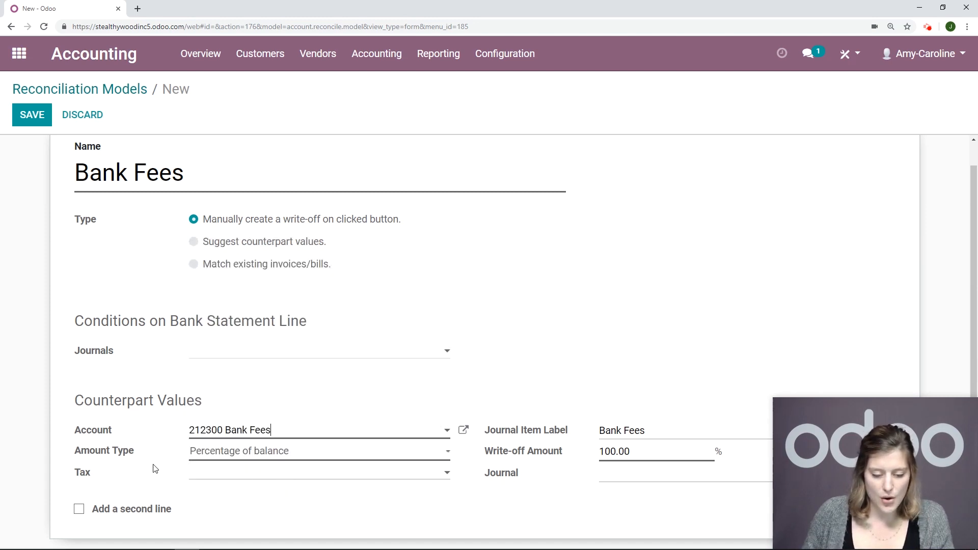
{"action": "left_click", "coordinate": [243, 474]}
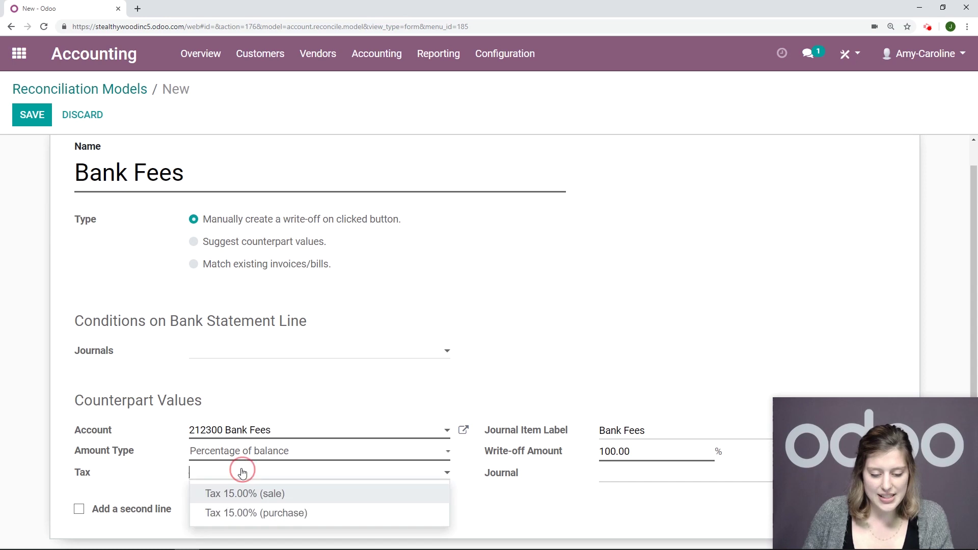
{"action": "left_click", "coordinate": [264, 517]}
{"action": "left_click", "coordinate": [537, 346]}
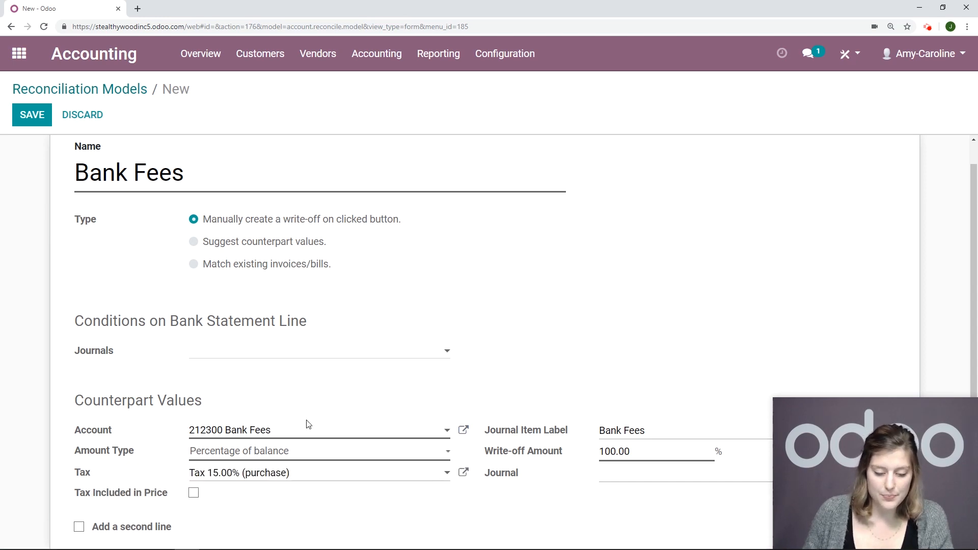
{"action": "scroll", "coordinate": [289, 431], "scroll_direction": "down", "scroll_amount": 1}
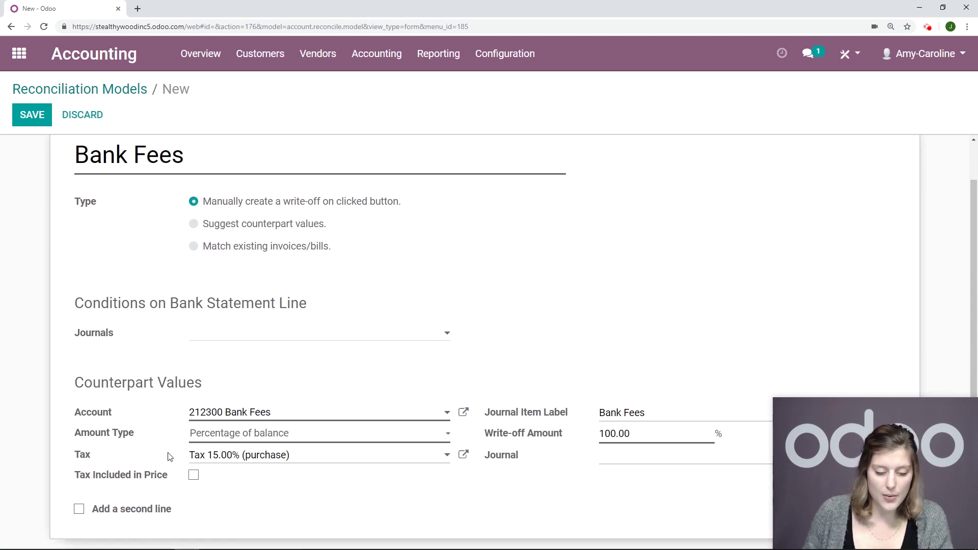
{"action": "left_click", "coordinate": [194, 476]}
{"action": "left_click", "coordinate": [38, 117]}
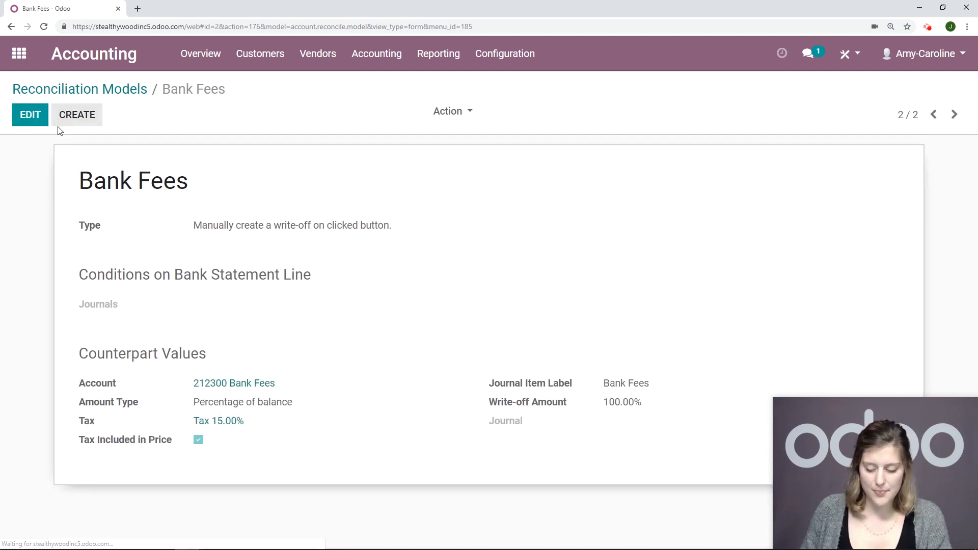
- Write off the $15 monthly bank fee line with the Bank Fees model and reconcile it
{"action": "left_click", "coordinate": [199, 53]}
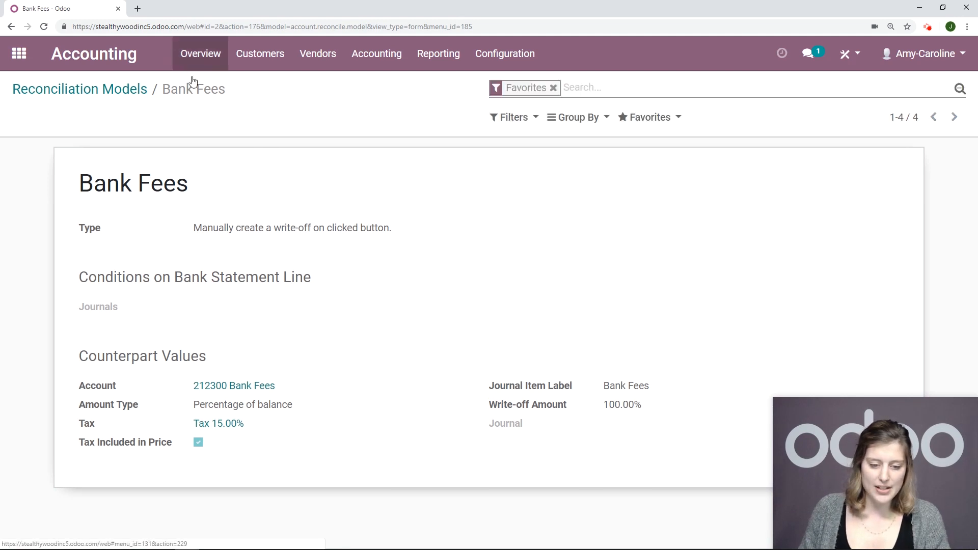
{"action": "left_click", "coordinate": [94, 368]}
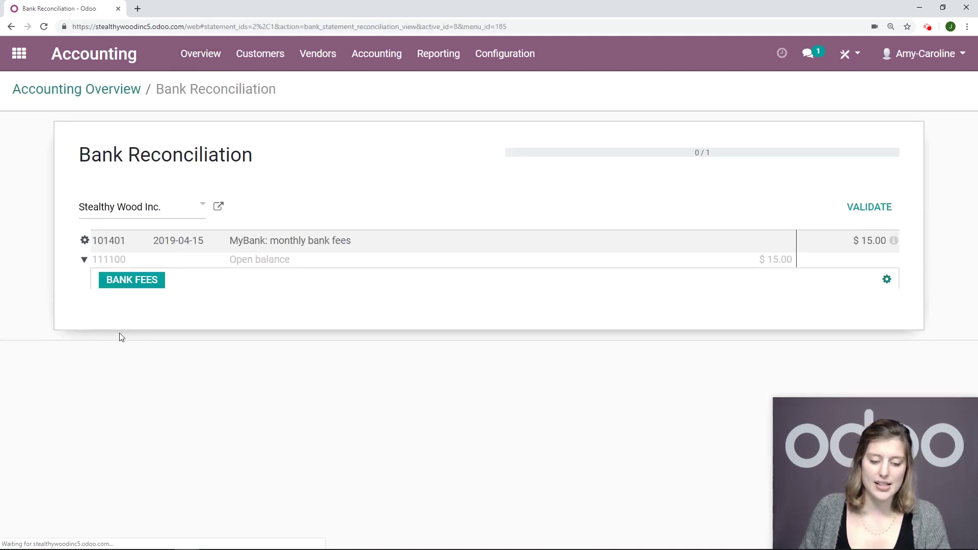
{"action": "left_click", "coordinate": [133, 281]}
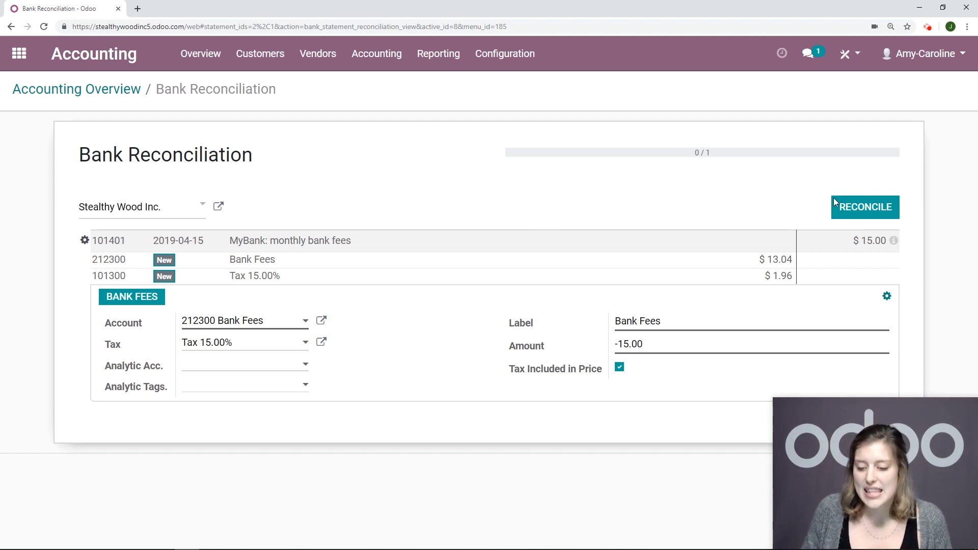
{"action": "left_click", "coordinate": [867, 208]}
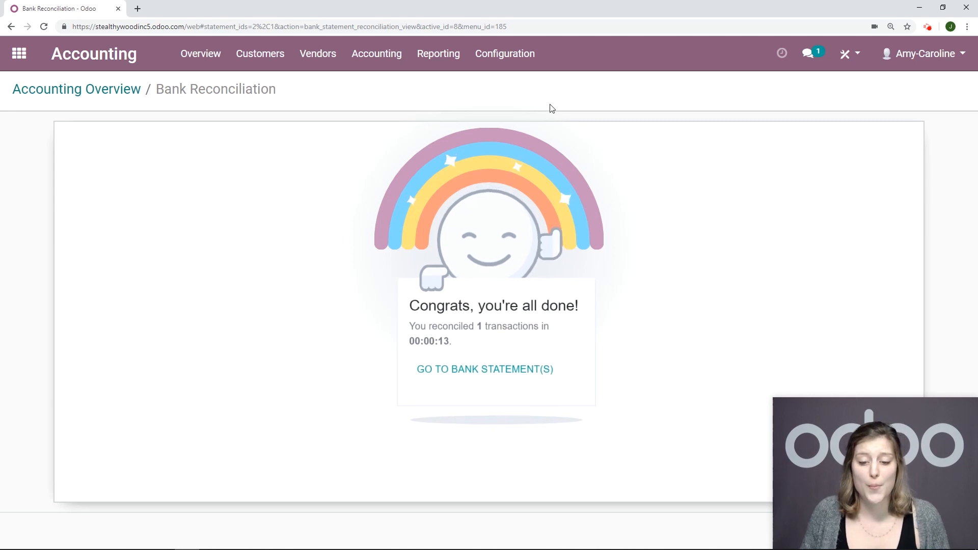
{"action": "left_click", "coordinate": [522, 61]}
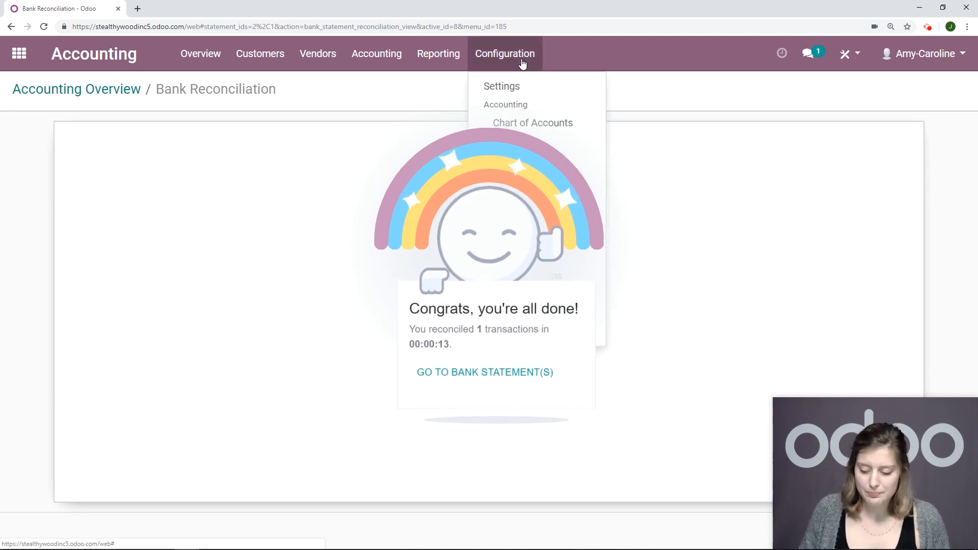
- Open the Bank (USD) journal from Bank Accounts and switch it into edit mode
{"action": "left_click", "coordinate": [634, 81]}
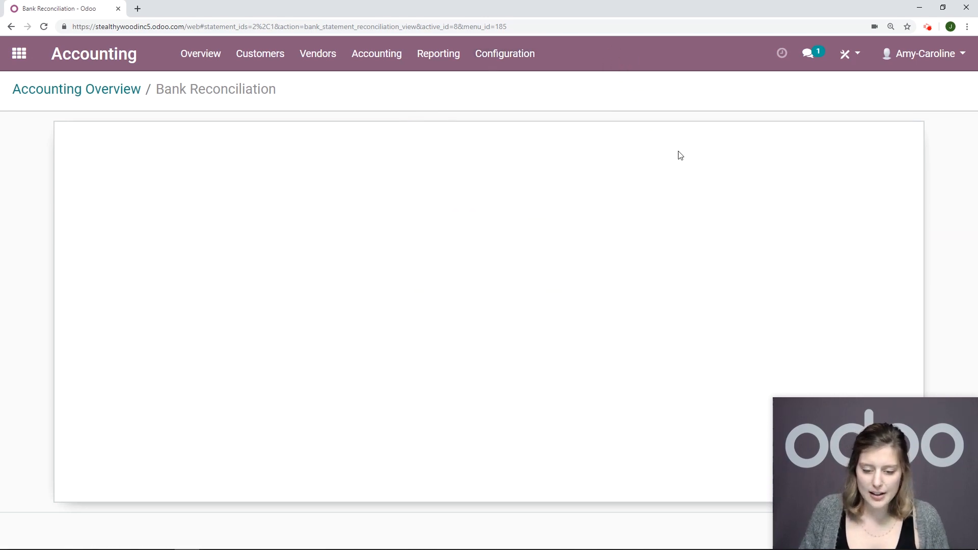
{"action": "left_click", "coordinate": [519, 57]}
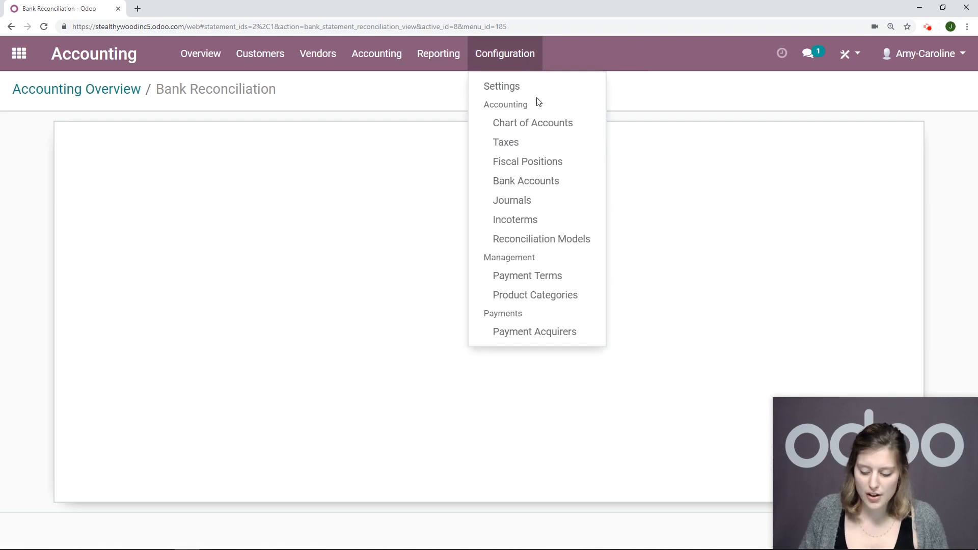
{"action": "left_click", "coordinate": [544, 181]}
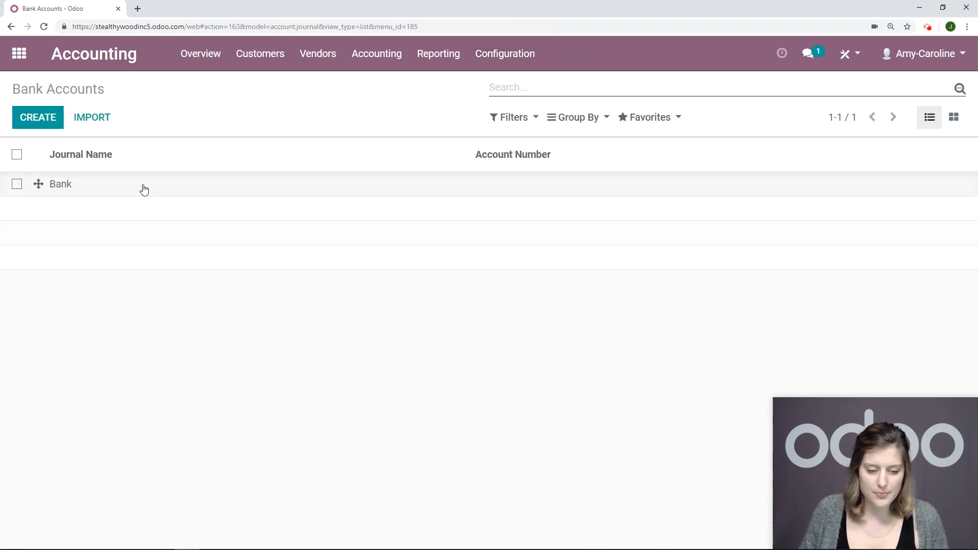
{"action": "left_click", "coordinate": [143, 189]}
{"action": "left_click", "coordinate": [31, 115]}
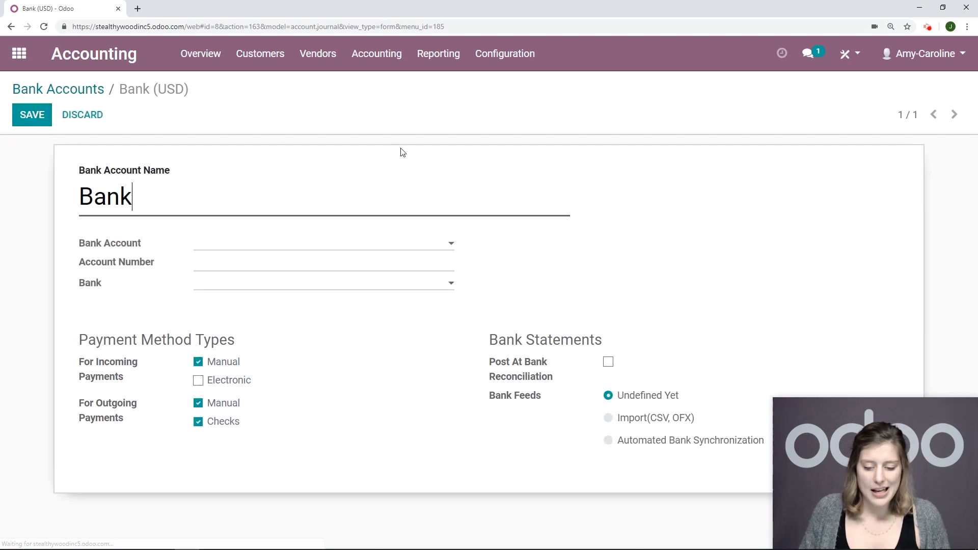